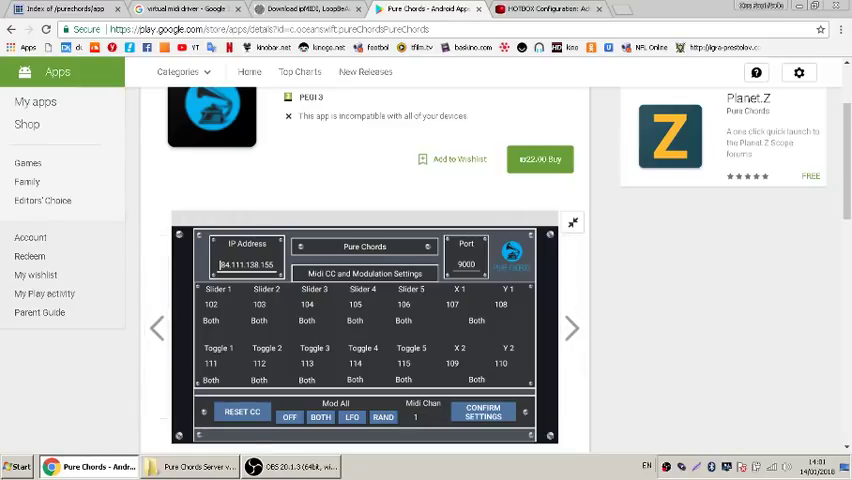
Bring up the router tab and load its main address 192.168.1.1.
{"action": "left_click", "coordinate": [18, 466]}
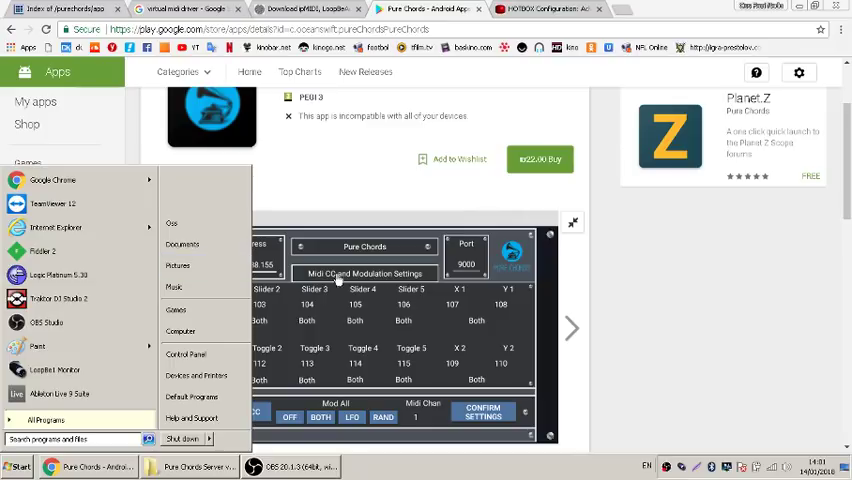
{"action": "left_click", "coordinate": [710, 349]}
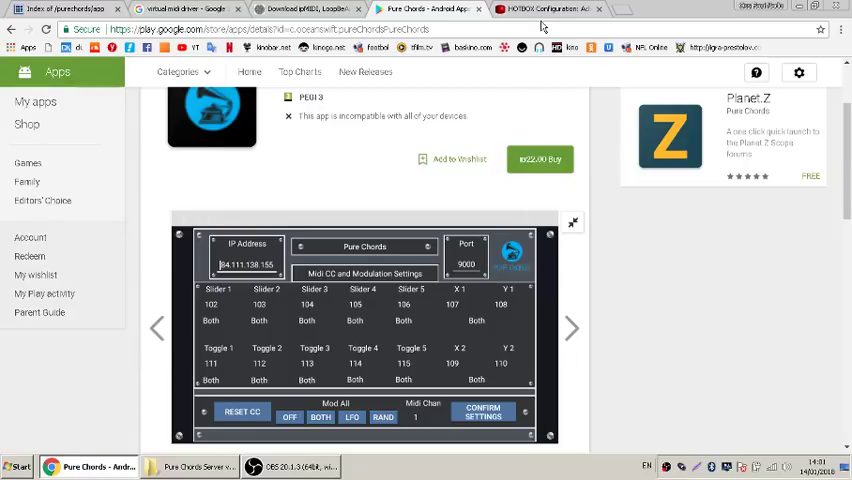
{"action": "left_click", "coordinate": [546, 9]}
{"action": "left_click", "coordinate": [158, 29]}
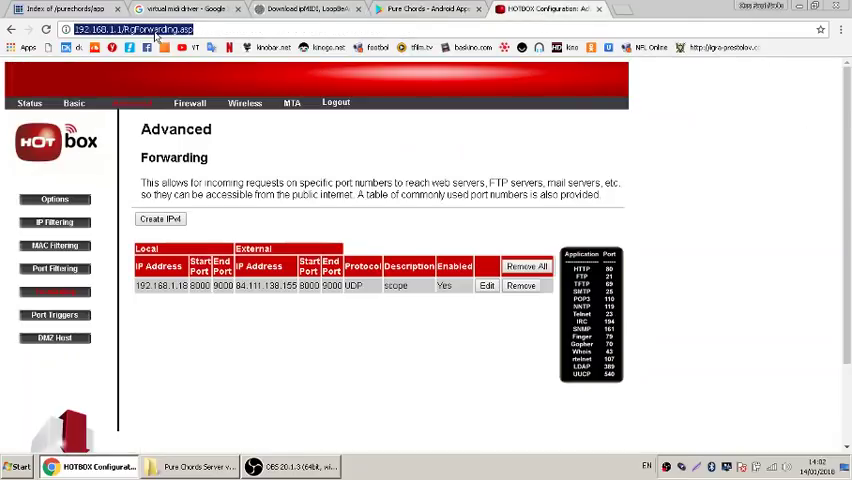
{"action": "left_click", "coordinate": [156, 30]}
{"action": "key", "text": "BackSpace"}
{"action": "key", "text": "BackSpace"}
{"action": "key", "text": "BackSpace"}
{"action": "key", "text": "BackSpace"}
{"action": "key", "text": "BackSpace"}
{"action": "key", "text": "BackSpace"}
{"action": "key", "text": "BackSpace"}
{"action": "key", "text": "BackSpace"}
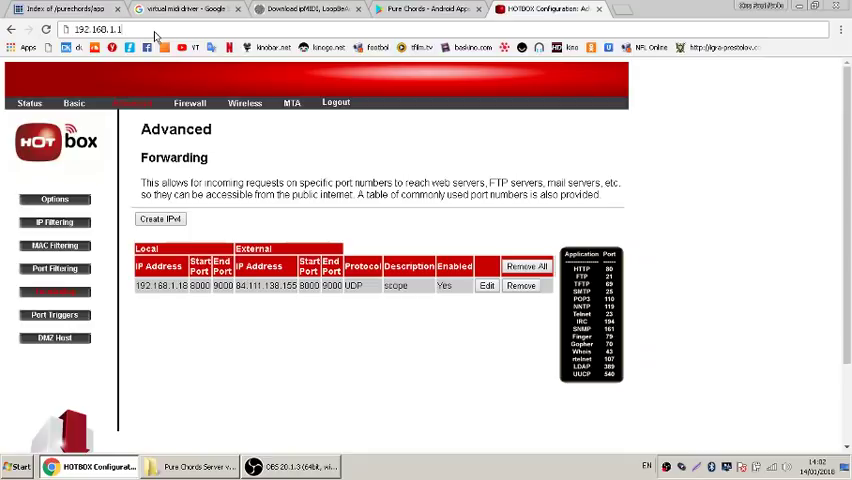
{"action": "key", "text": "Return"}
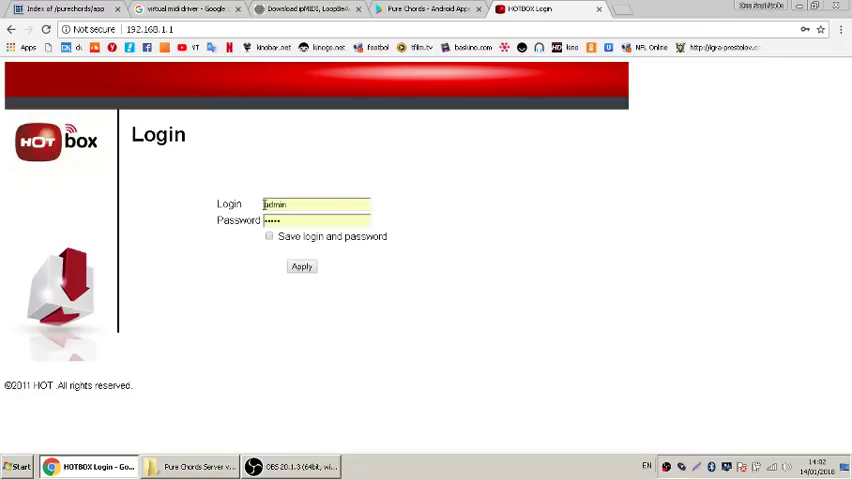
Log in to the router admin and go to Advanced > Forwarding rules.
{"action": "left_click", "coordinate": [301, 266]}
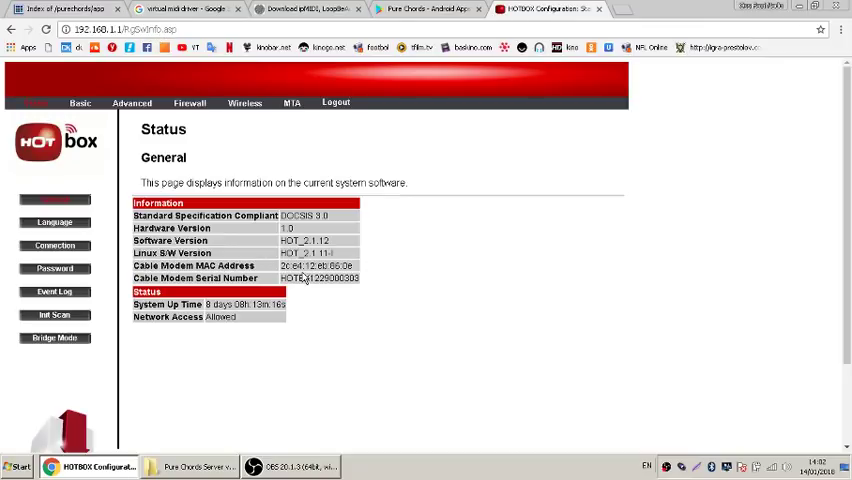
{"action": "left_click", "coordinate": [132, 103]}
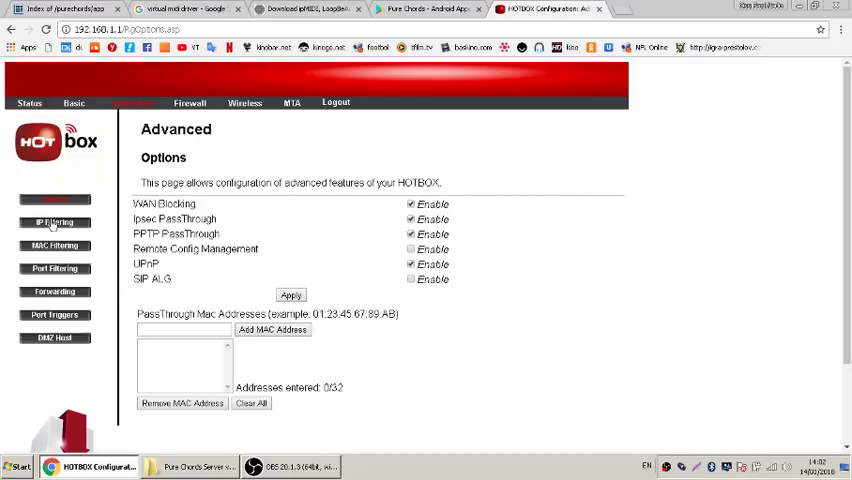
{"action": "left_click", "coordinate": [54, 292]}
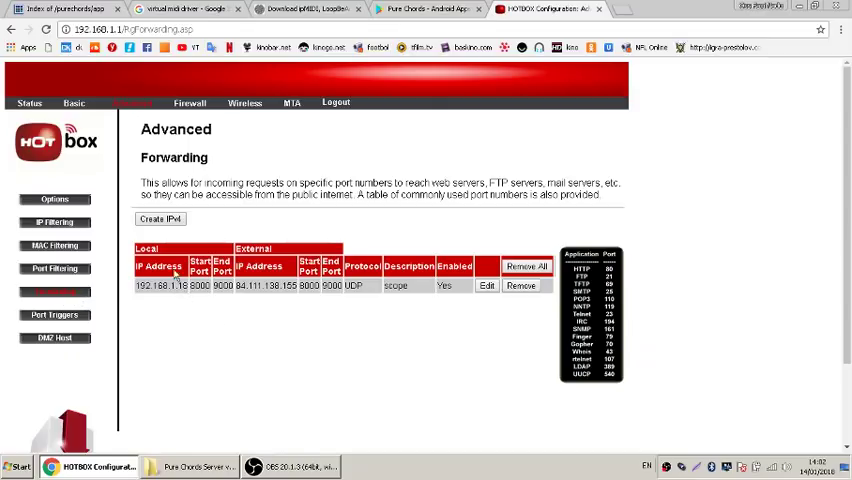
{"action": "key", "text": "super"}
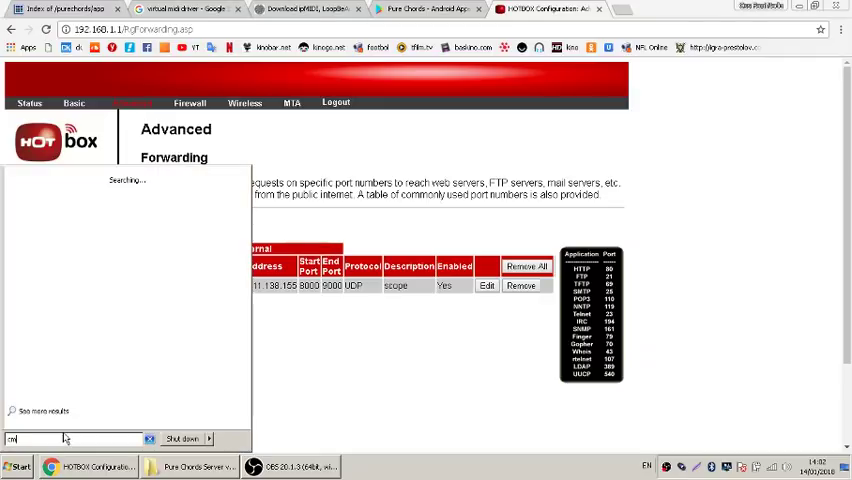
{"action": "type", "text": "cmd"}
{"action": "key", "text": "Return"}
{"action": "type", "text": "ipconfig"}
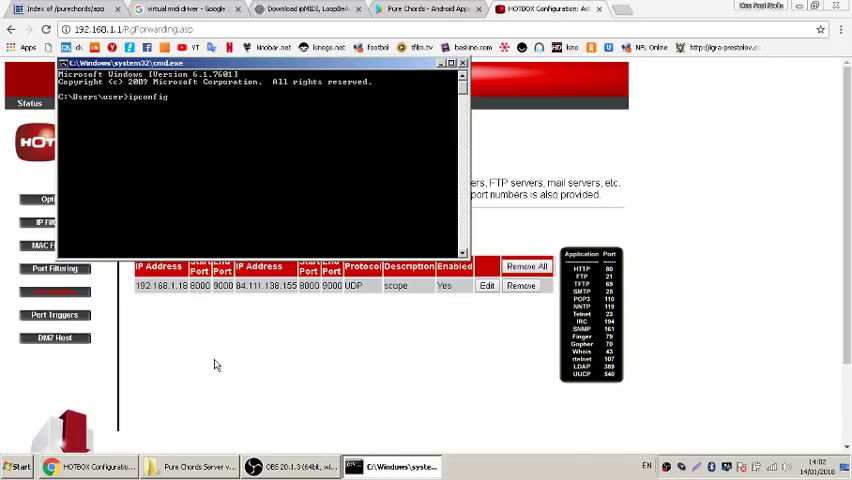
{"action": "key", "text": "Return"}
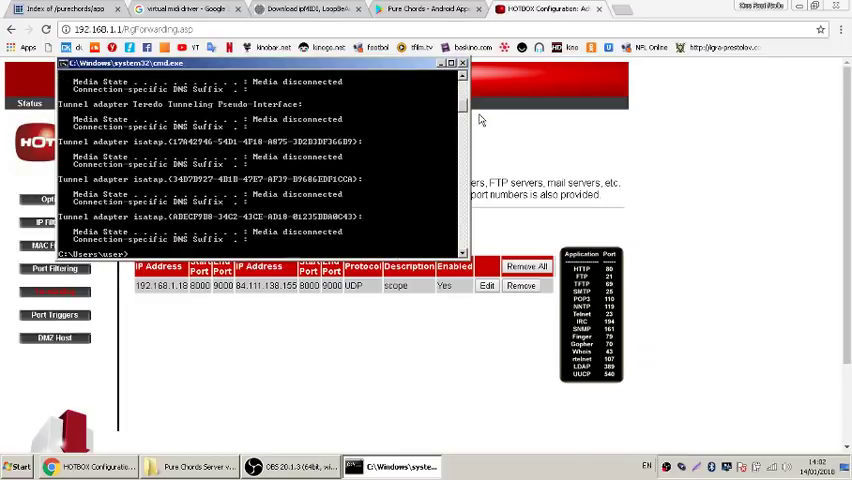
{"action": "mouse_move", "coordinate": [466, 245]}
{"action": "left_mouse_down"}
{"action": "mouse_move", "coordinate": [466, 70]}
{"action": "mouse_move", "coordinate": [466, 97]}
{"action": "left_mouse_up"}
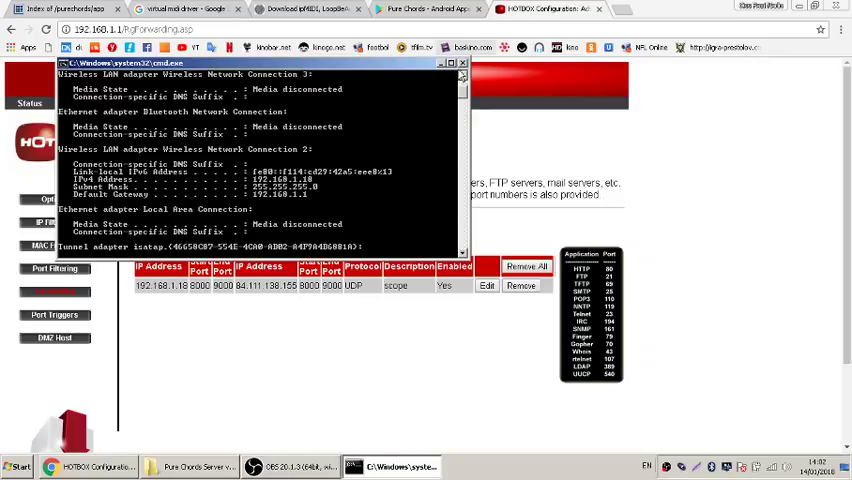
{"action": "left_click", "coordinate": [462, 65]}
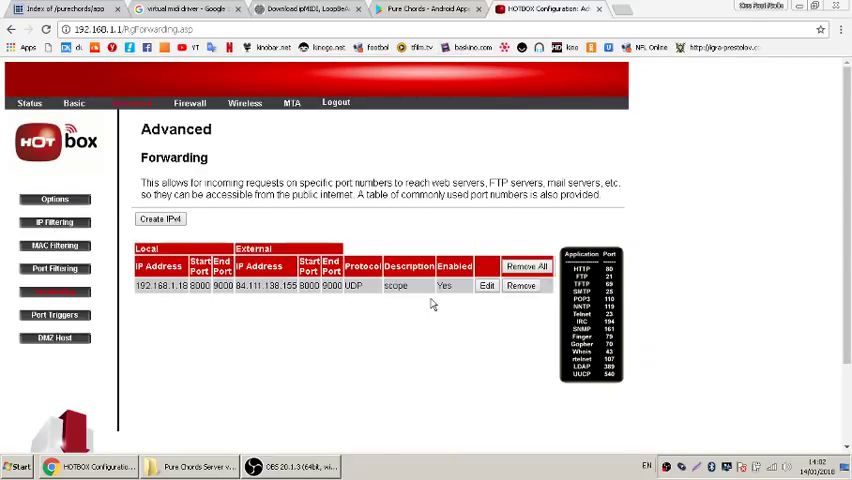
Edit the scope forwarding rule and review its local end port 9000, local IP and external IP.
{"action": "left_click", "coordinate": [487, 286]}
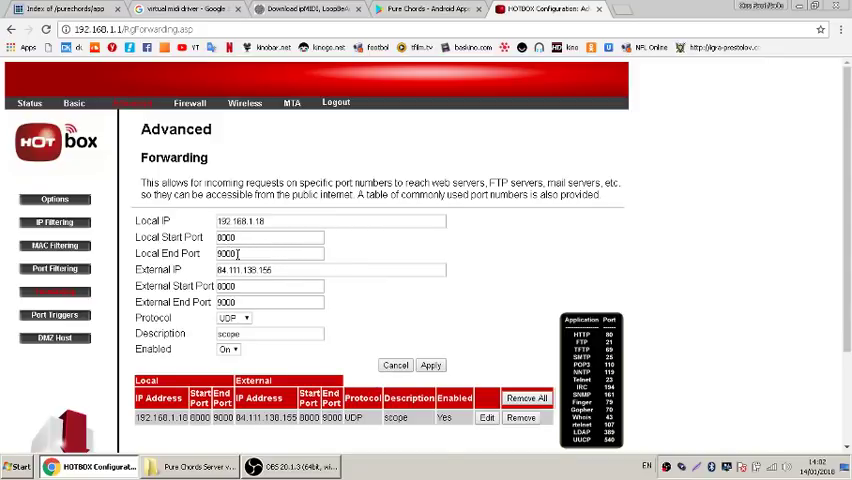
{"action": "double_click", "coordinate": [228, 253]}
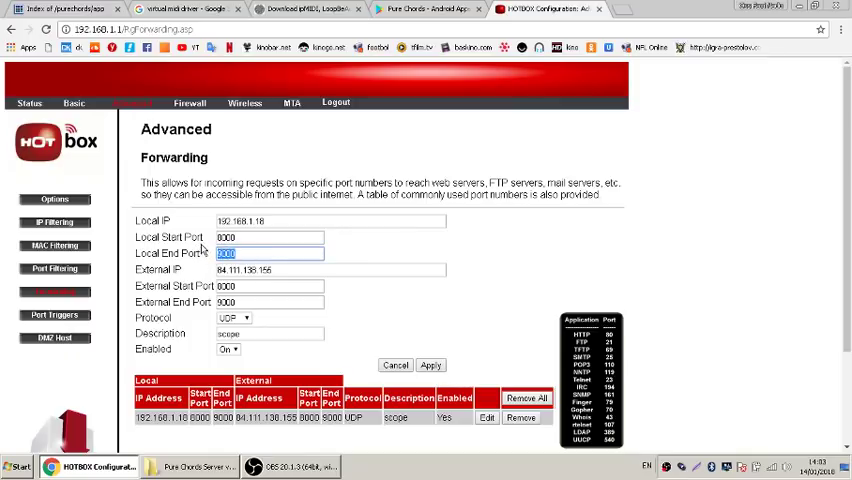
{"action": "left_click_drag", "start_coordinate": [265, 221], "coordinate": [218, 226]}
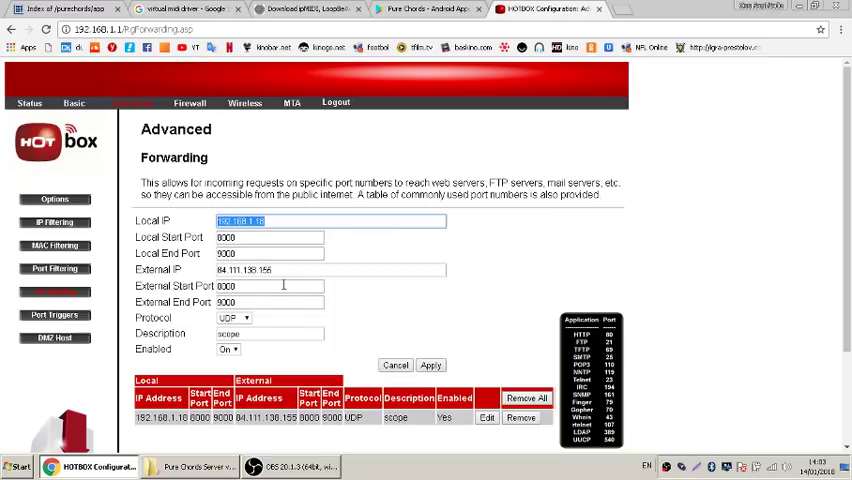
{"action": "left_click_drag", "start_coordinate": [275, 270], "coordinate": [210, 270]}
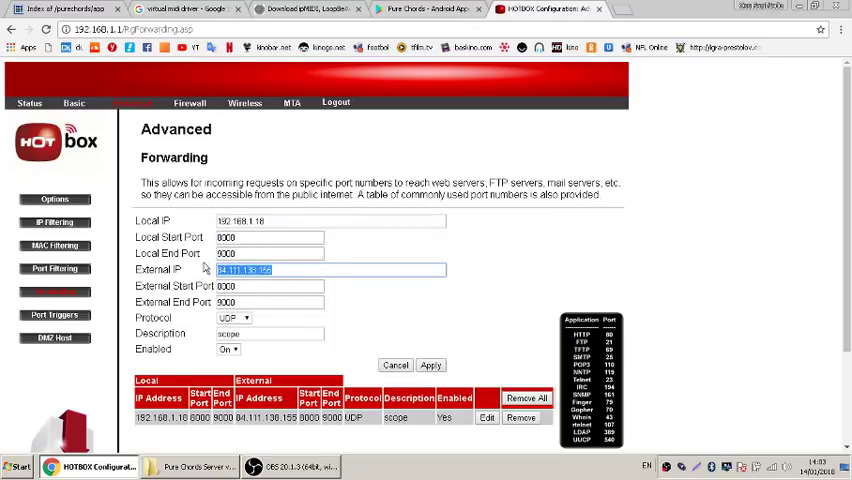
{"action": "left_click", "coordinate": [624, 9]}
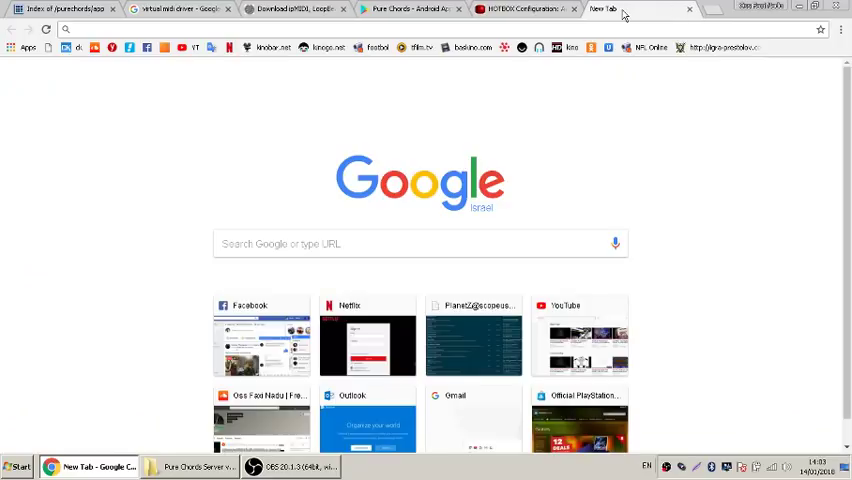
{"action": "type", "text": "whatsmyip.com"}
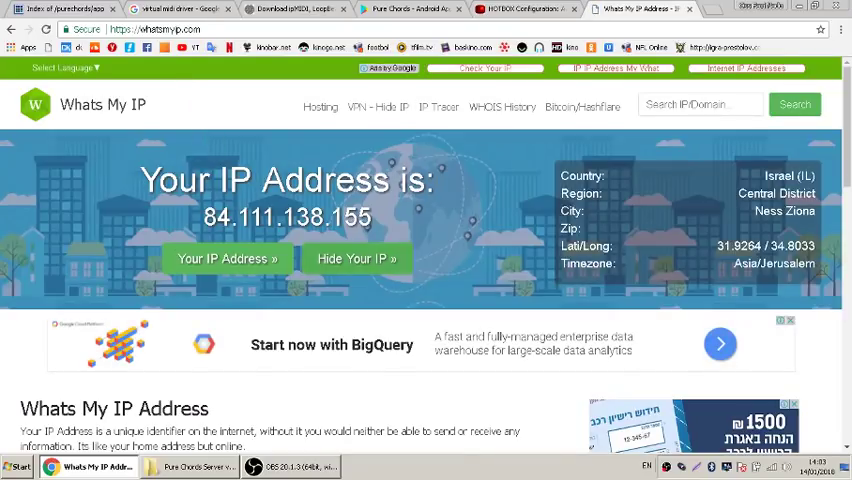
{"action": "left_click", "coordinate": [533, 9]}
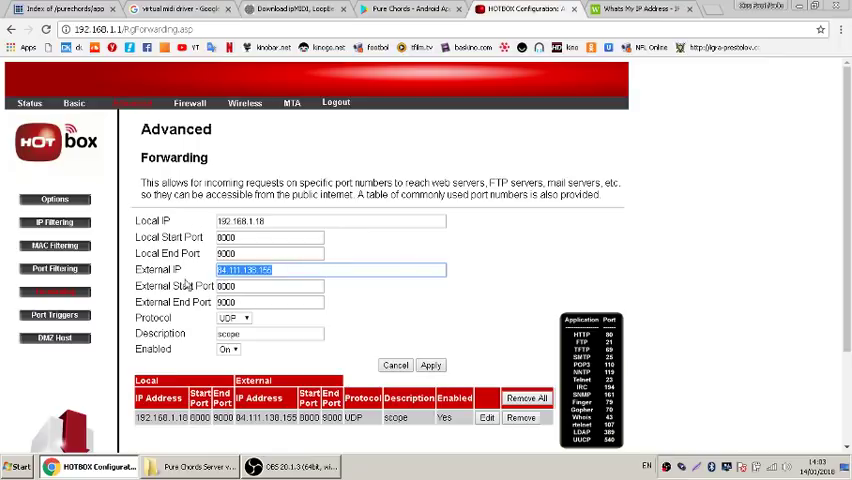
Review the rule's port 9000, local IP 192.168.1.18, external IP and UDP protocol.
{"action": "double_click", "coordinate": [225, 253]}
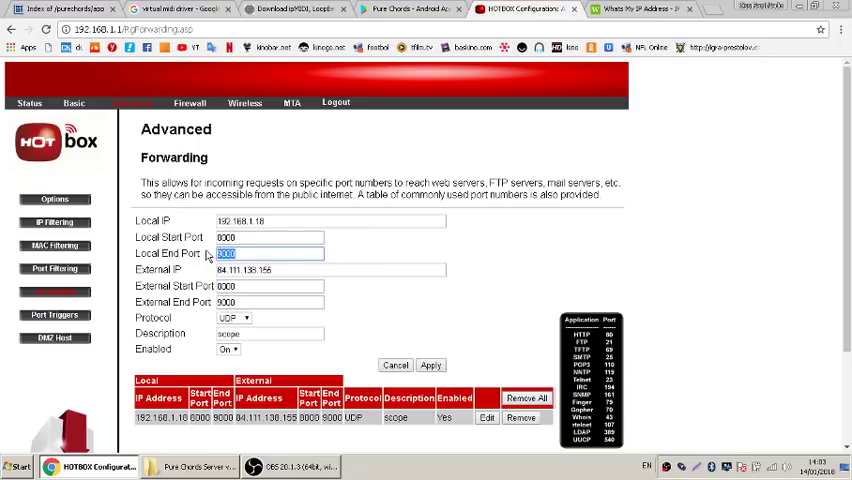
{"action": "double_click", "coordinate": [230, 221]}
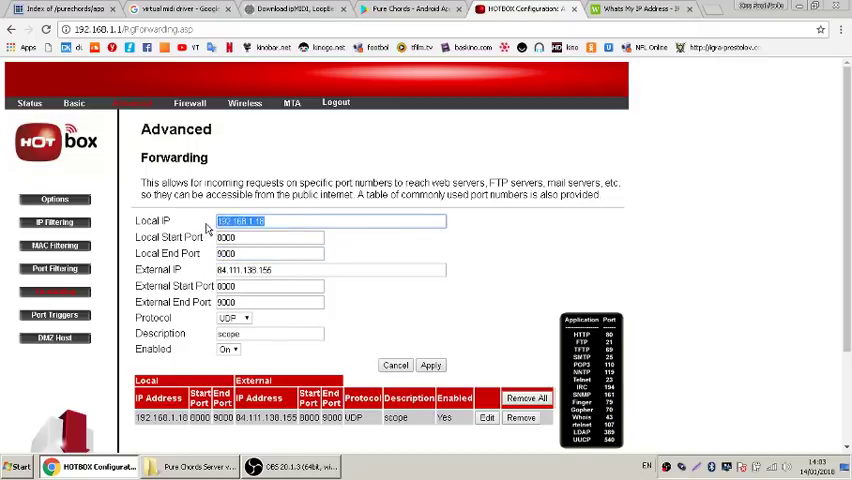
{"action": "left_click", "coordinate": [14, 467]}
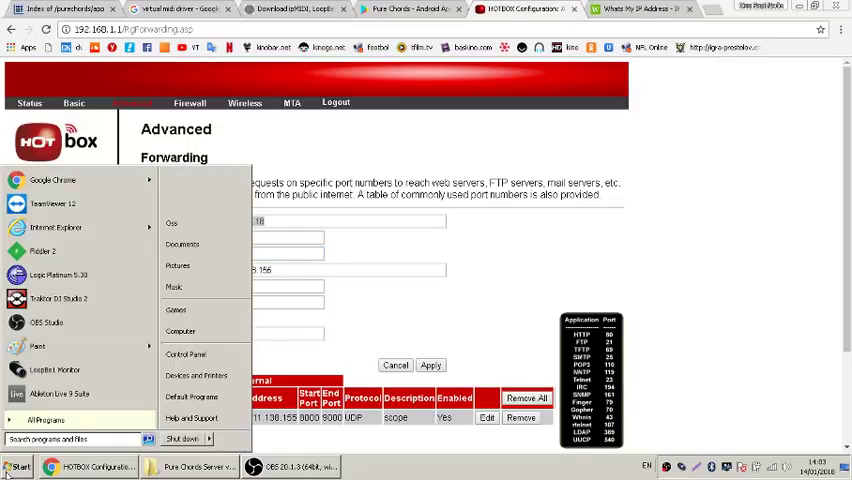
{"action": "left_click", "coordinate": [14, 467]}
{"action": "double_click", "coordinate": [245, 270]}
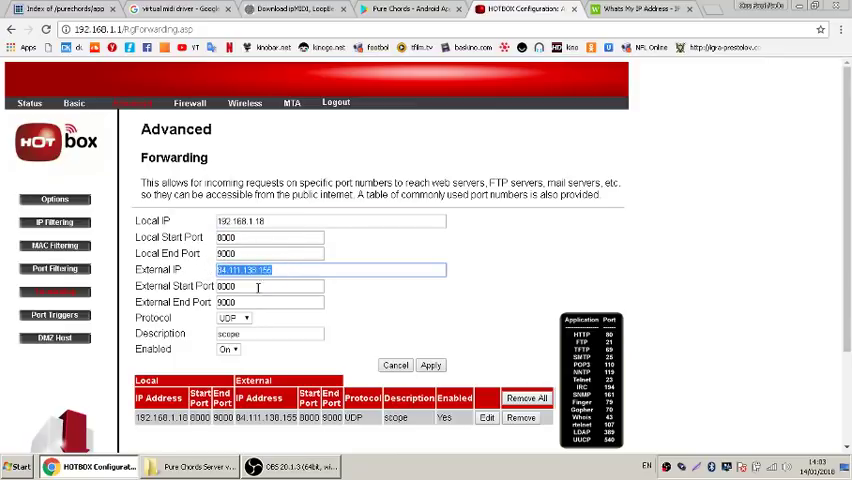
{"action": "left_click", "coordinate": [247, 318]}
{"action": "left_click", "coordinate": [235, 341]}
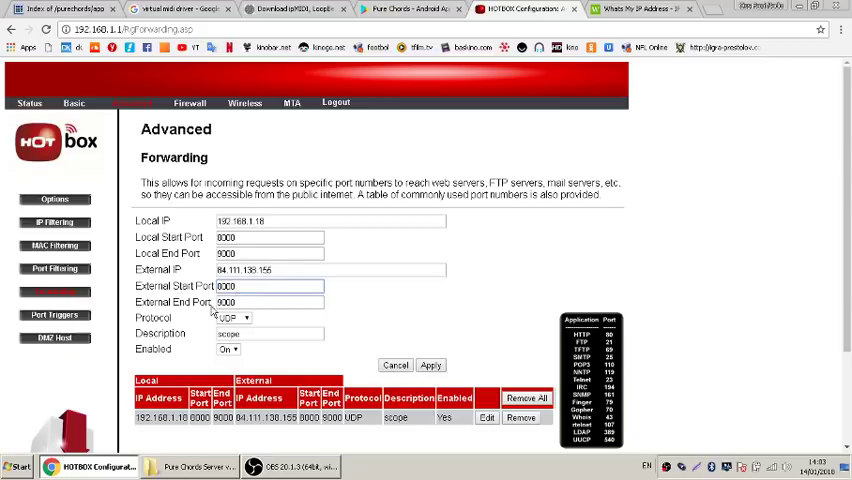
{"action": "left_click_drag", "start_coordinate": [238, 302], "coordinate": [205, 300]}
Confirm the protocol stays UDP and the forwarding rule stays enabled (On).
{"action": "left_click", "coordinate": [246, 318]}
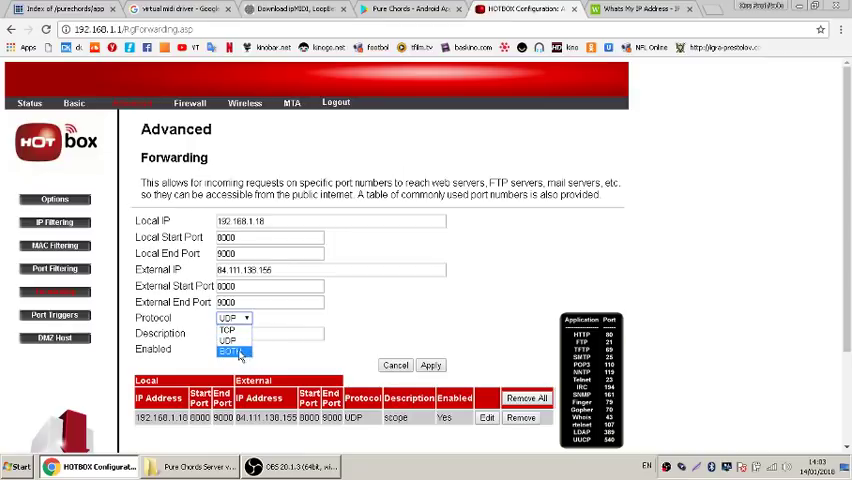
{"action": "left_click", "coordinate": [232, 341]}
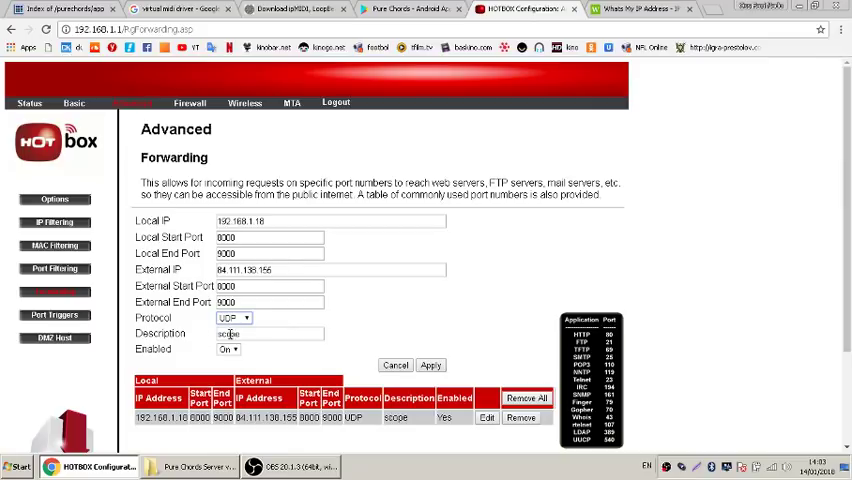
{"action": "left_click", "coordinate": [229, 349]}
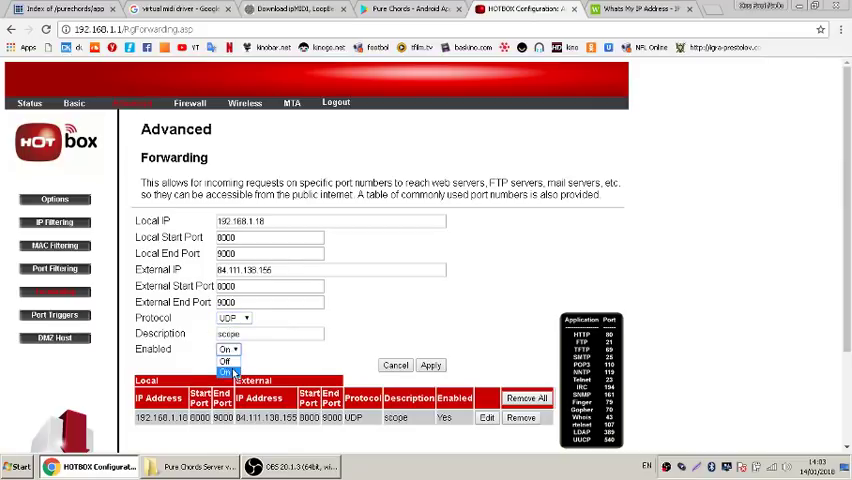
{"action": "left_click", "coordinate": [226, 372]}
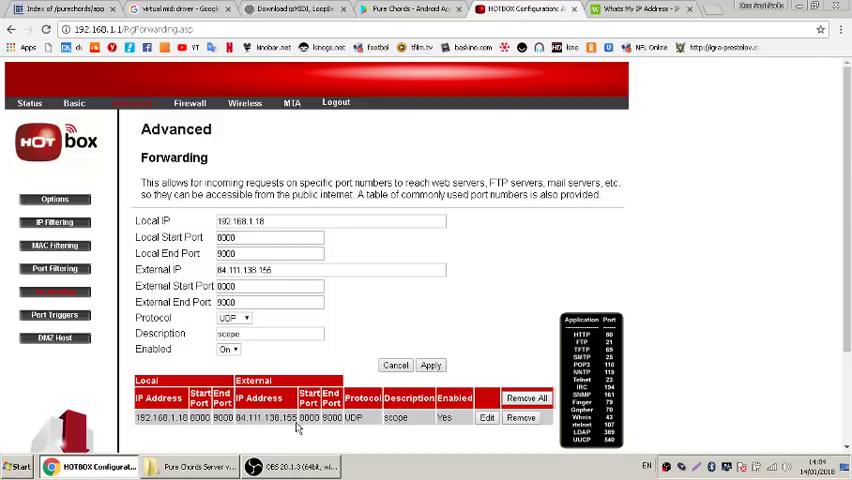
Check the DMZ Host page shows DMZ address 192.168.1.18.
{"action": "left_click", "coordinate": [55, 338]}
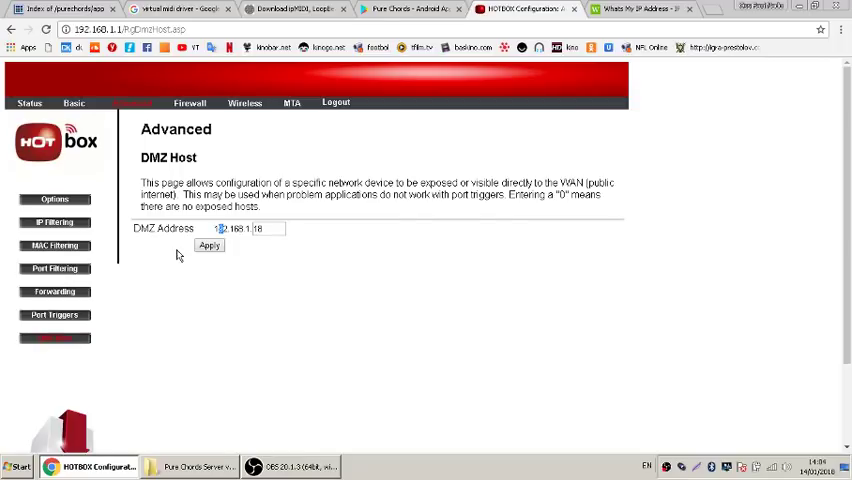
{"action": "left_click_drag", "start_coordinate": [195, 229], "coordinate": [138, 222]}
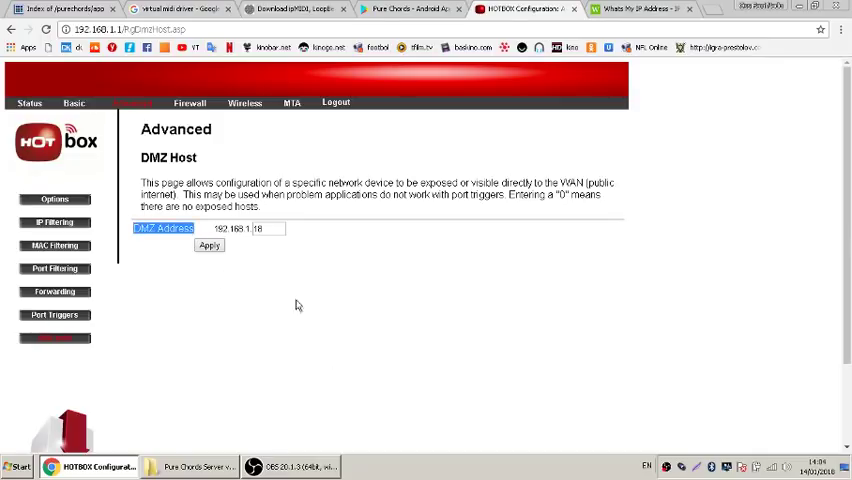
{"action": "double_click", "coordinate": [258, 228]}
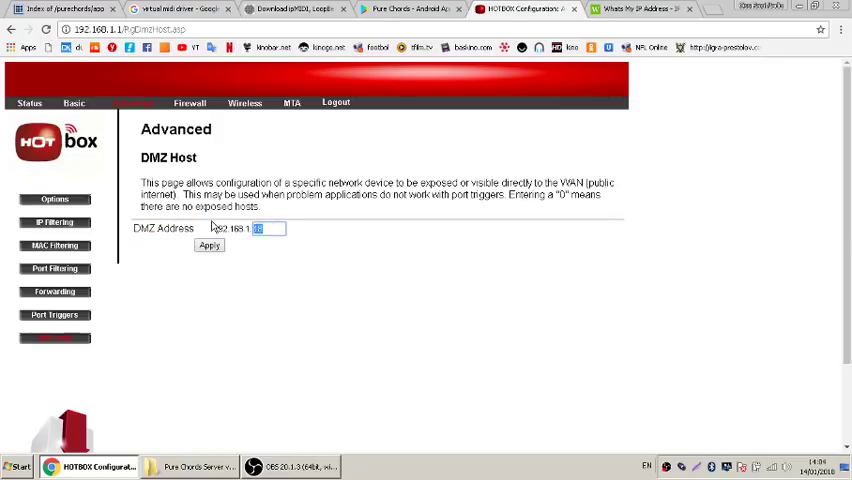
{"action": "key", "text": "super"}
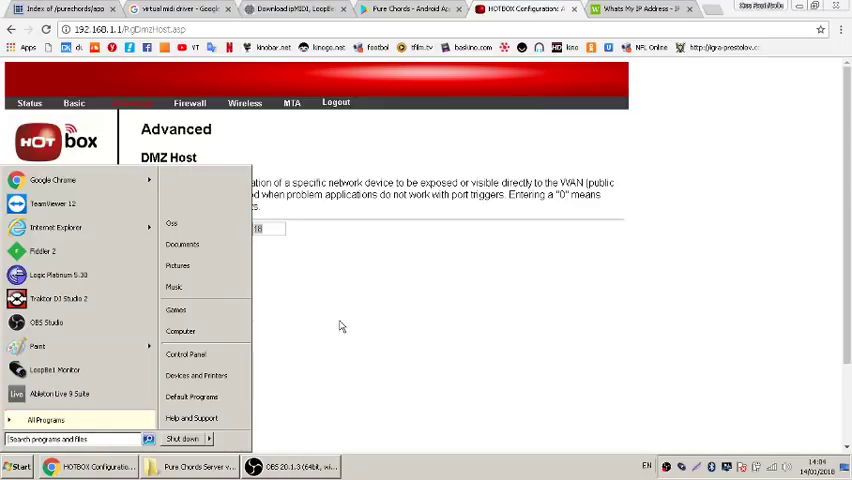
{"action": "key", "text": "super"}
{"action": "left_click_drag", "start_coordinate": [271, 228], "coordinate": [249, 229]}
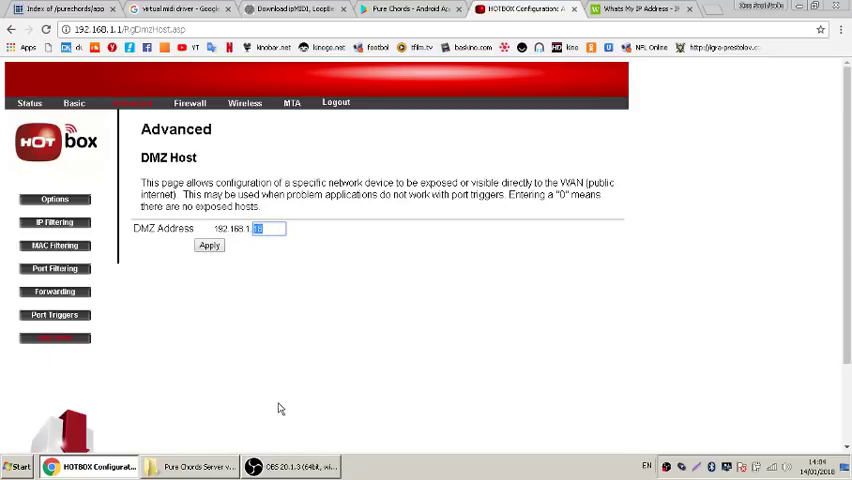
Switch to the What's My IP tab and close the HOTBOX router admin tab.
{"action": "left_click", "coordinate": [577, 11]}
{"action": "left_click", "coordinate": [612, 9]}
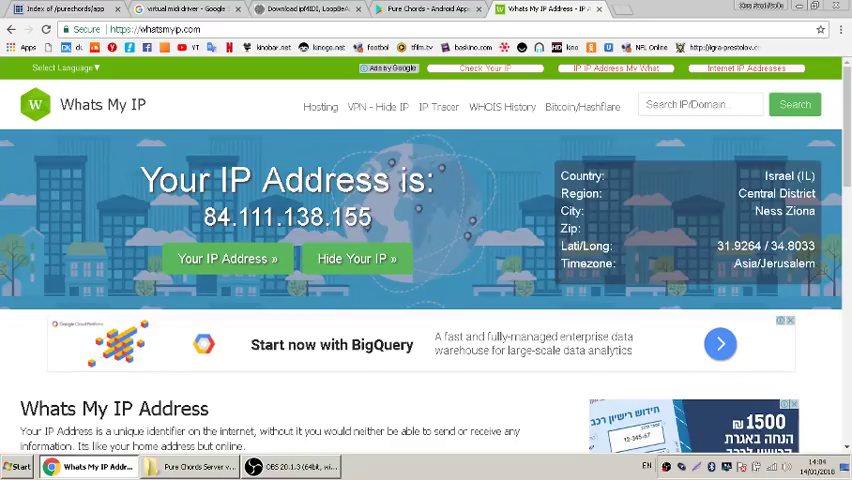
Expand the Pure Chords Play Store description and highlight the Windows 32/64bit server download note.
{"action": "left_click", "coordinate": [50, 8]}
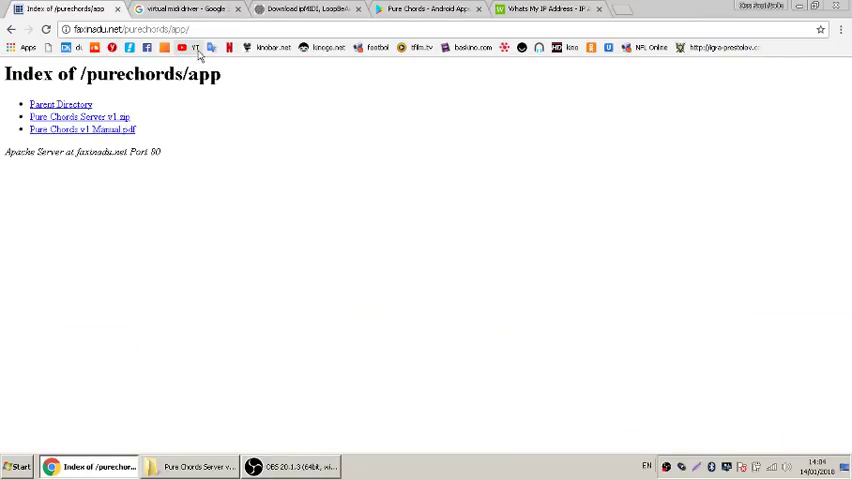
{"action": "left_click", "coordinate": [430, 8]}
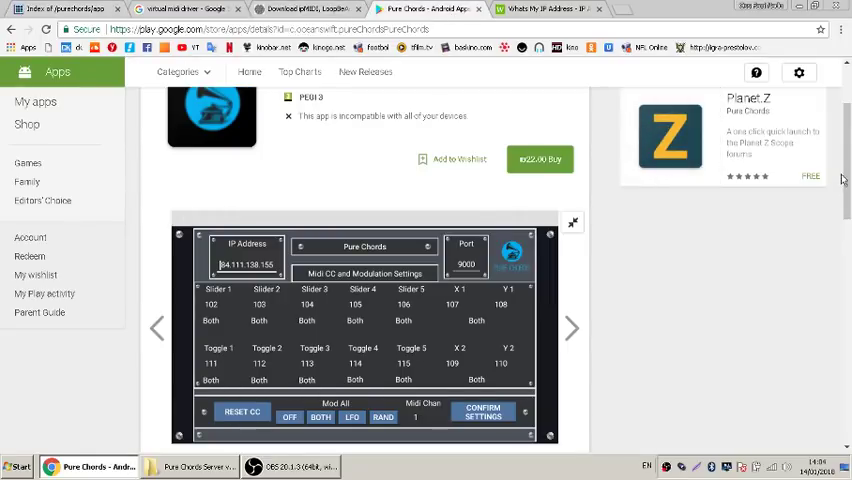
{"action": "left_click_drag", "start_coordinate": [845, 95], "coordinate": [847, 240]}
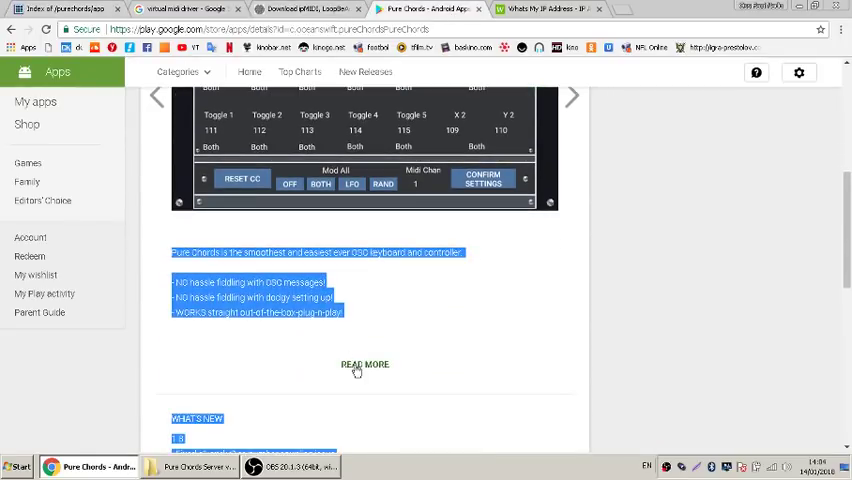
{"action": "left_click", "coordinate": [364, 364]}
{"action": "scroll", "coordinate": [716, 240], "scroll_direction": "down", "scroll_amount": 3}
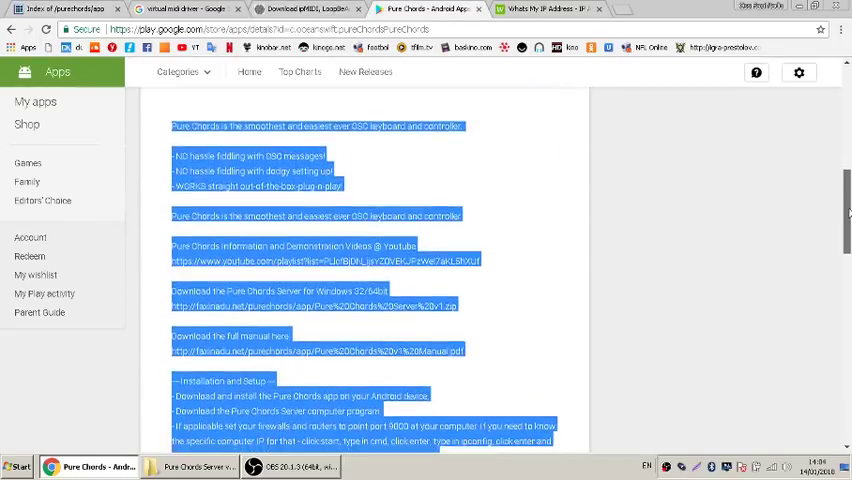
{"action": "left_click", "coordinate": [428, 271]}
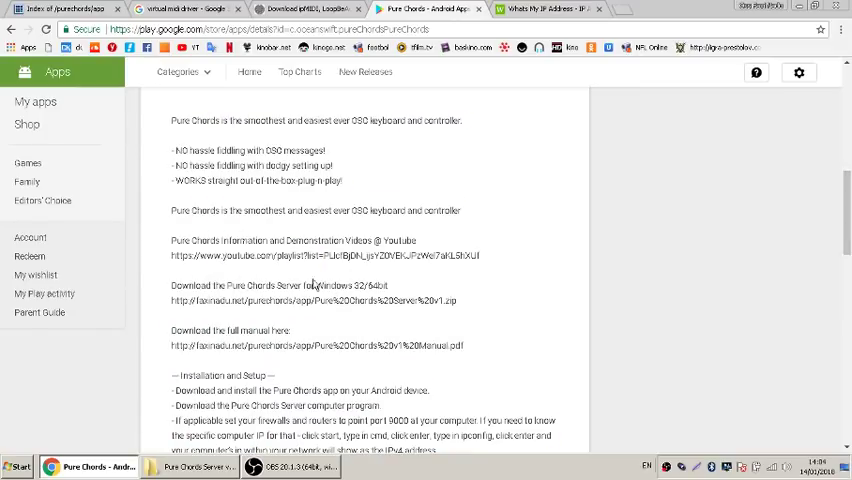
{"action": "left_click_drag", "start_coordinate": [316, 285], "coordinate": [391, 287]}
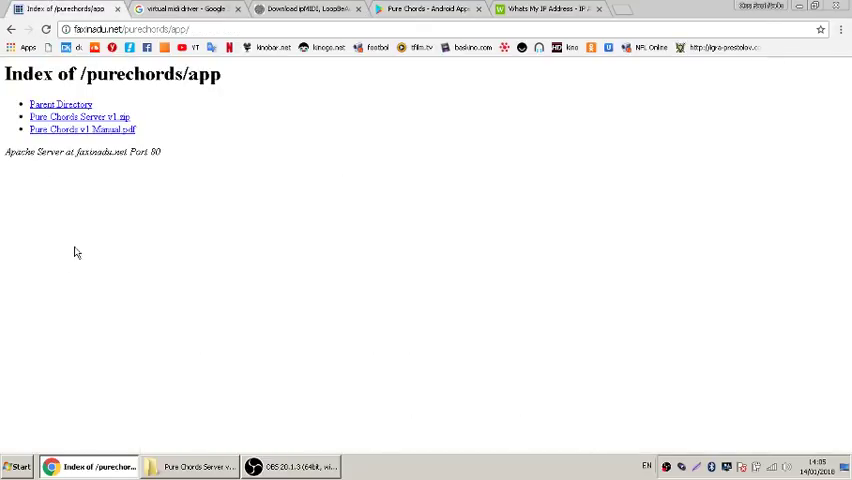
Launch Pure_Chords_Server_v17 from its folder, allowing the unverified program to run.
{"action": "left_click", "coordinate": [199, 467]}
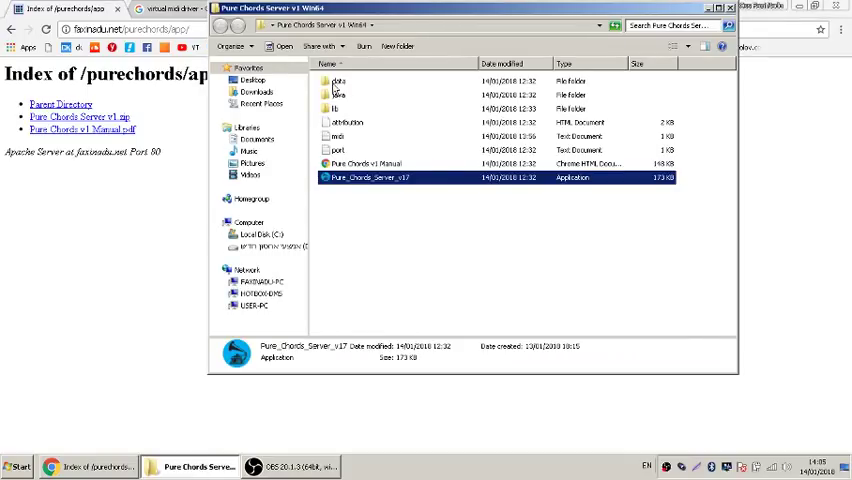
{"action": "left_click", "coordinate": [403, 250]}
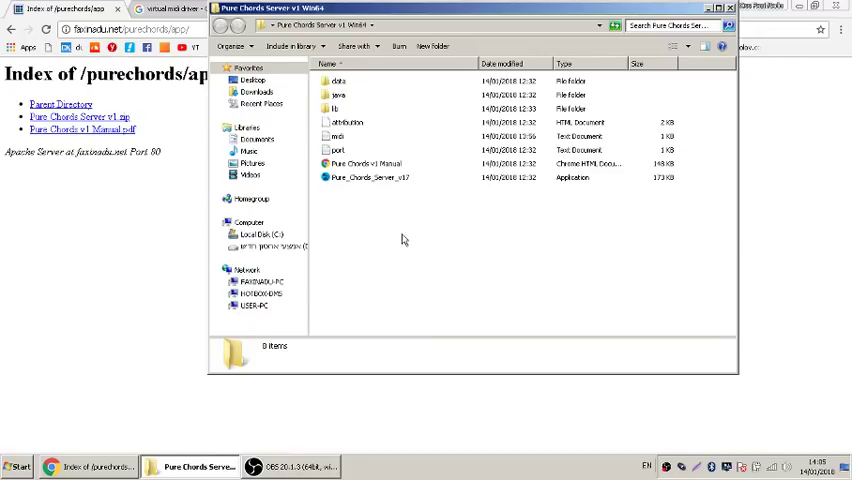
{"action": "left_click", "coordinate": [379, 178]}
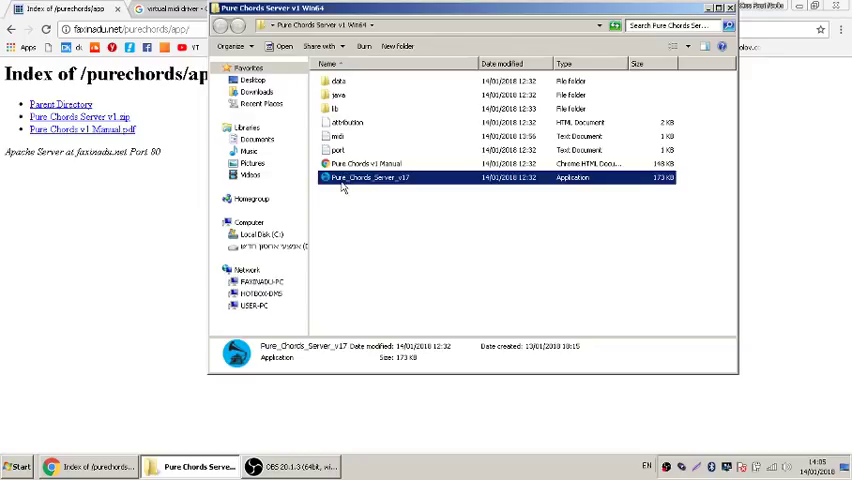
{"action": "left_click", "coordinate": [342, 182]}
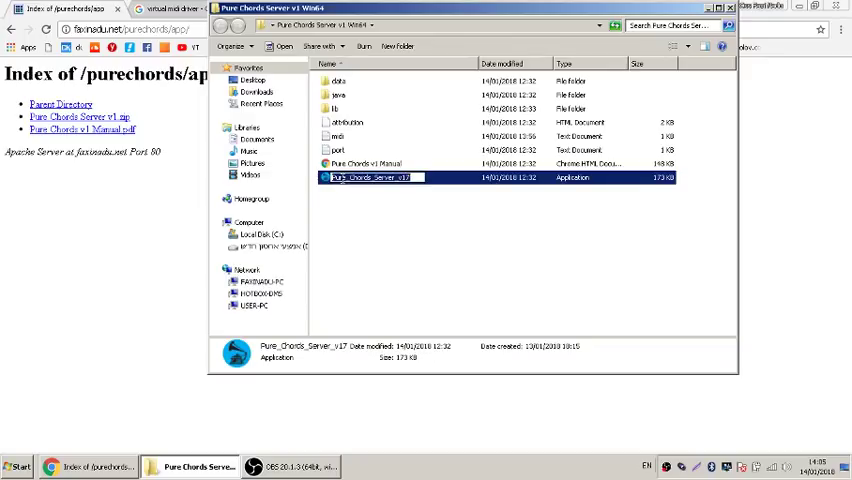
{"action": "double_click", "coordinate": [342, 182]}
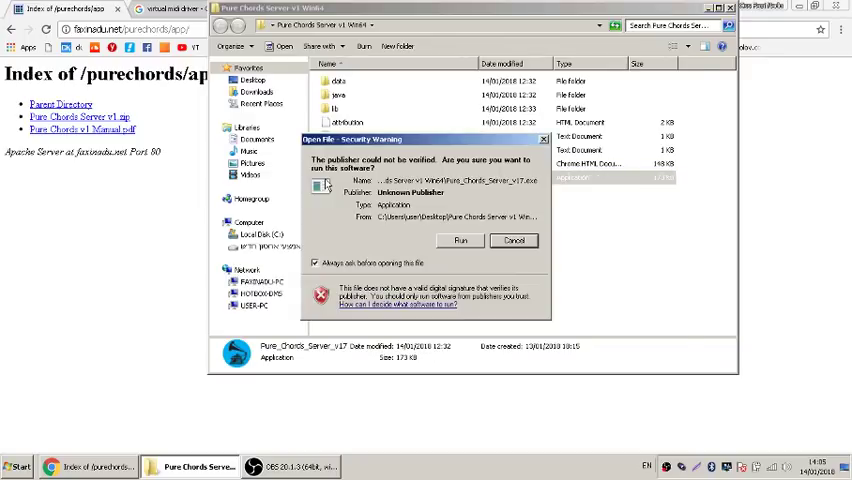
{"action": "left_click", "coordinate": [462, 241]}
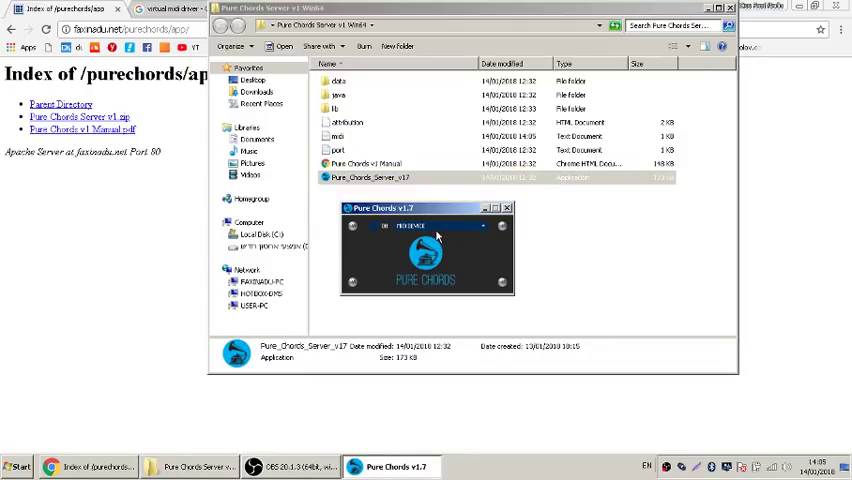
Look through the server's MIDI device list, then close the server window.
{"action": "left_click", "coordinate": [437, 226]}
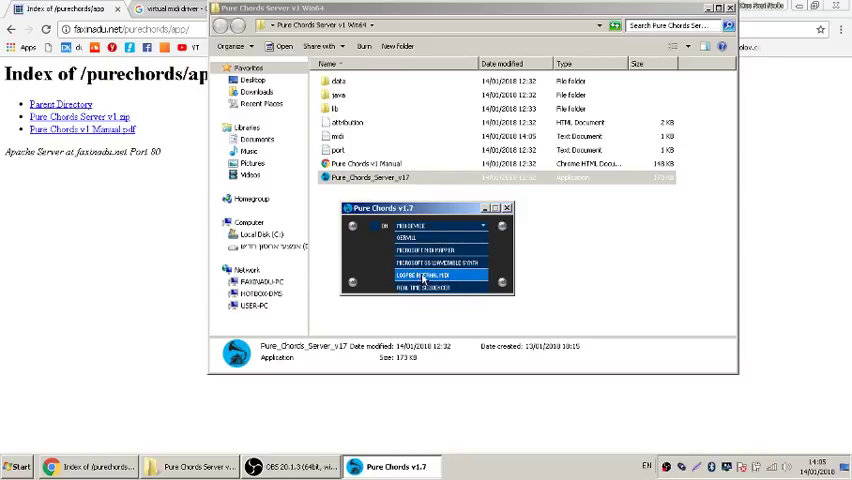
{"action": "left_click", "coordinate": [508, 209]}
Return to the 'virtual midi driver' Google results and review them before heading to nerds.de.
{"action": "left_click", "coordinate": [155, 190]}
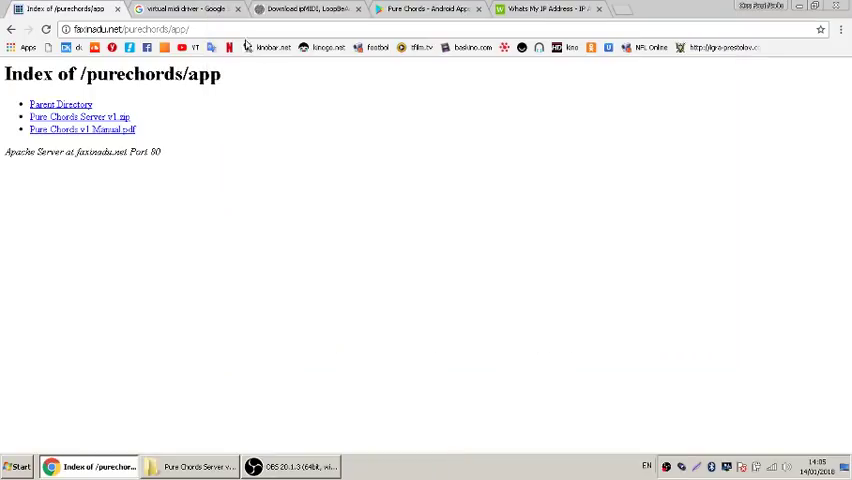
{"action": "left_click", "coordinate": [199, 9]}
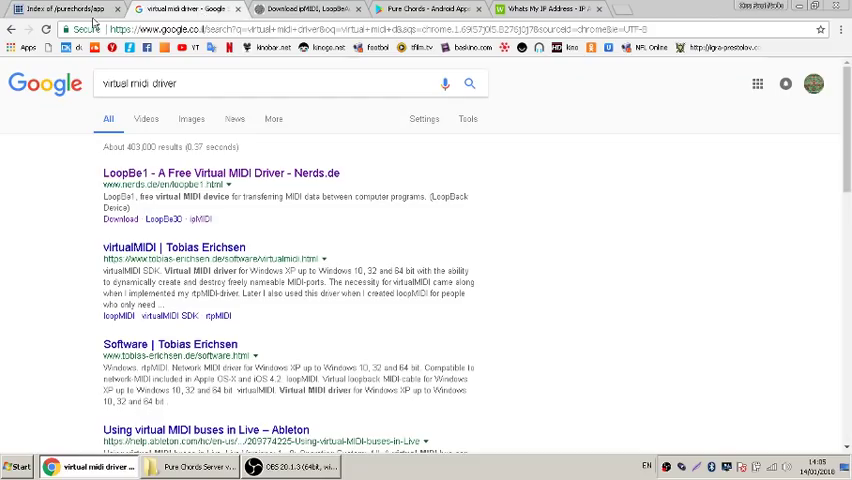
{"action": "left_click", "coordinate": [100, 9]}
{"action": "left_click", "coordinate": [158, 12]}
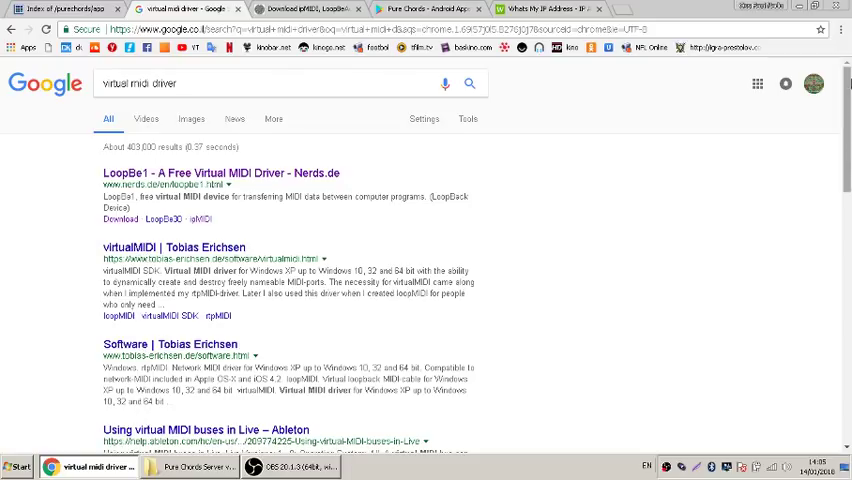
{"action": "left_click_drag", "start_coordinate": [847, 88], "coordinate": [847, 268]}
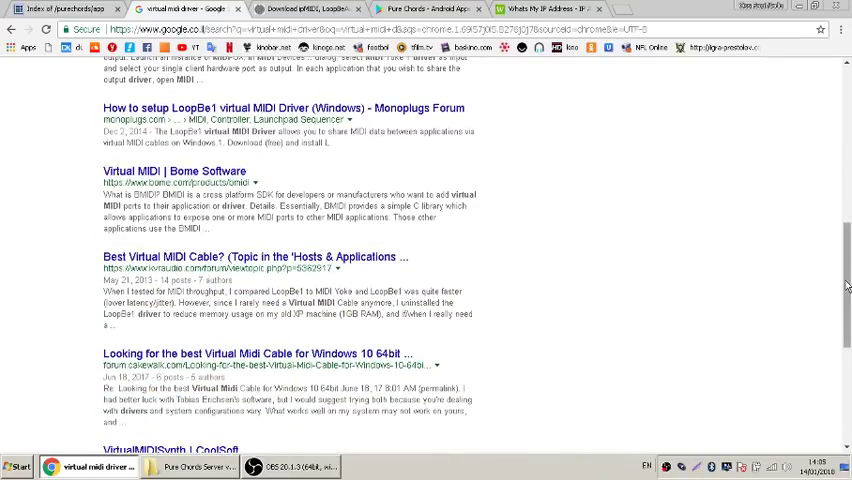
{"action": "mouse_move", "coordinate": [847, 268]}
{"action": "left_mouse_down"}
{"action": "mouse_move", "coordinate": [847, 300]}
{"action": "mouse_move", "coordinate": [847, 90]}
{"action": "left_mouse_up"}
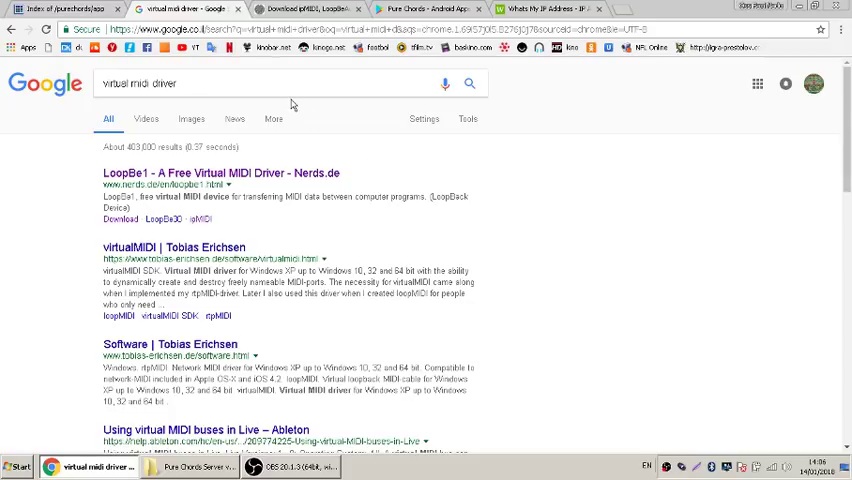
{"action": "left_click", "coordinate": [211, 84]}
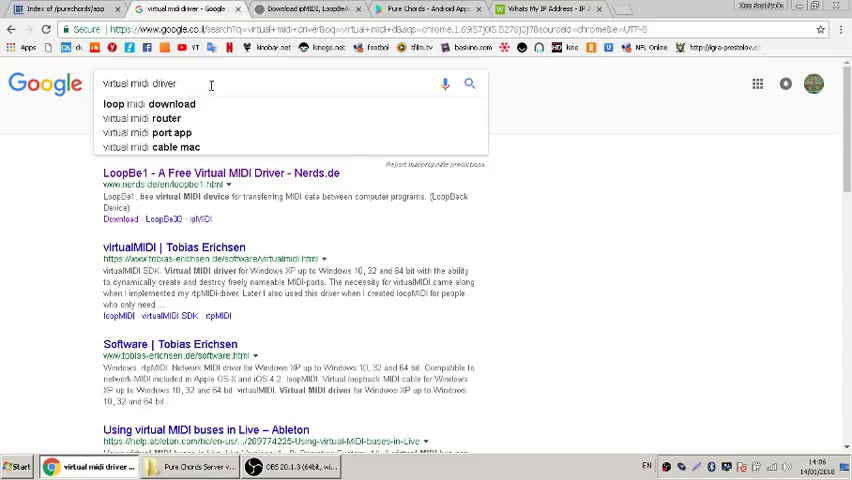
{"action": "left_click", "coordinate": [60, 160]}
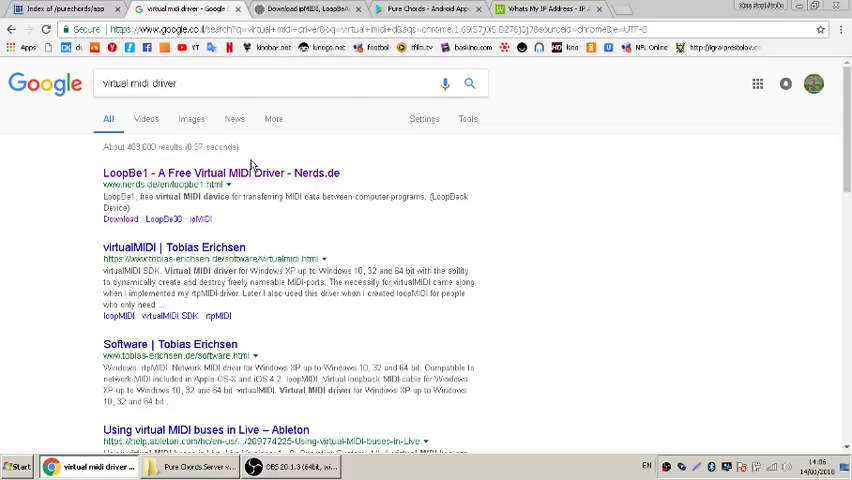
{"action": "left_click", "coordinate": [296, 9]}
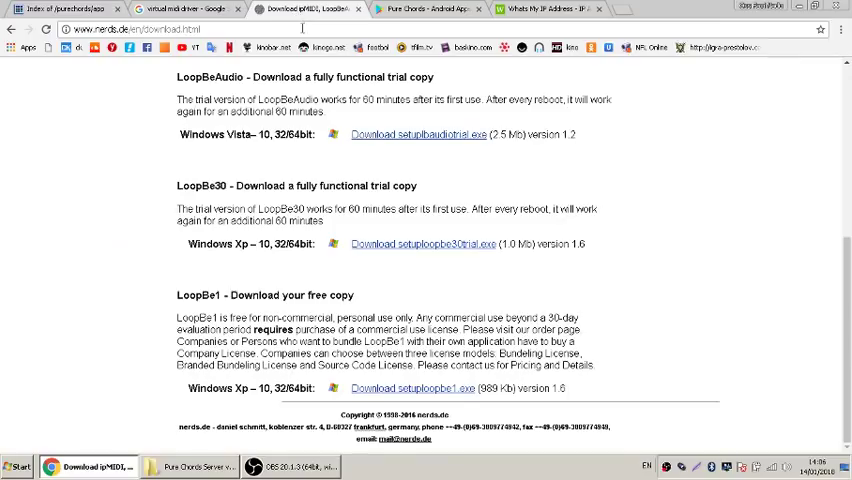
{"action": "left_click", "coordinate": [132, 8]}
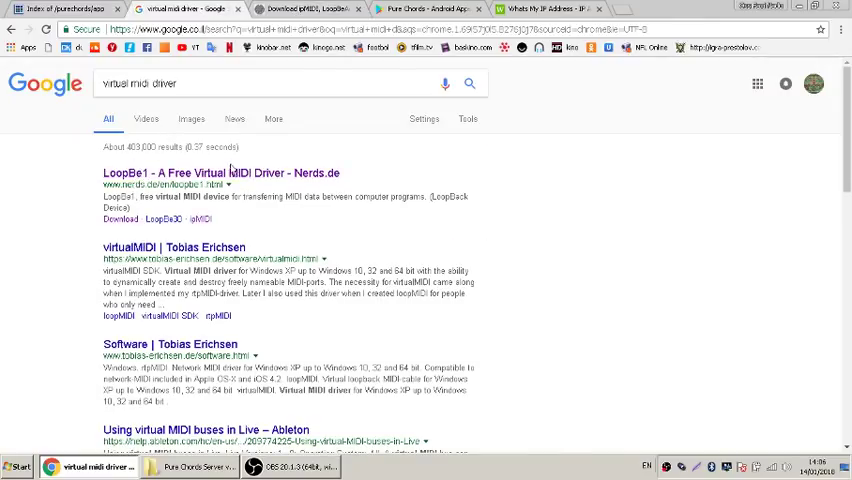
{"action": "left_click", "coordinate": [300, 7]}
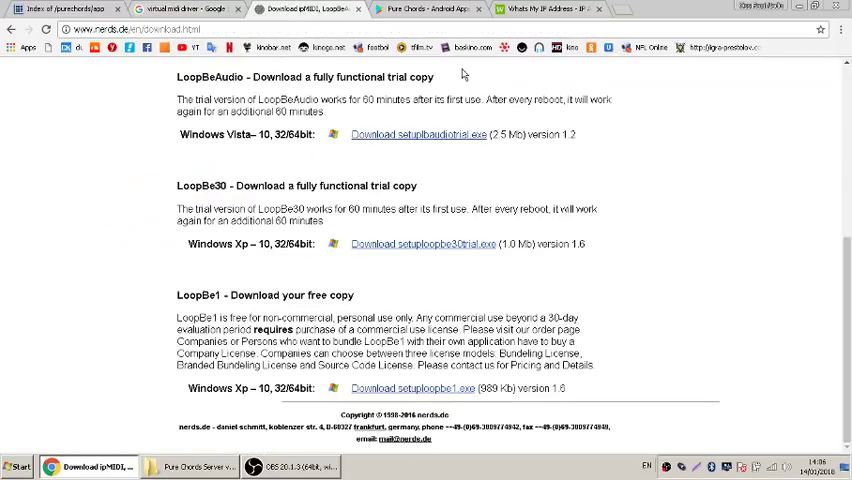
{"action": "left_click_drag", "start_coordinate": [847, 320], "coordinate": [847, 80]}
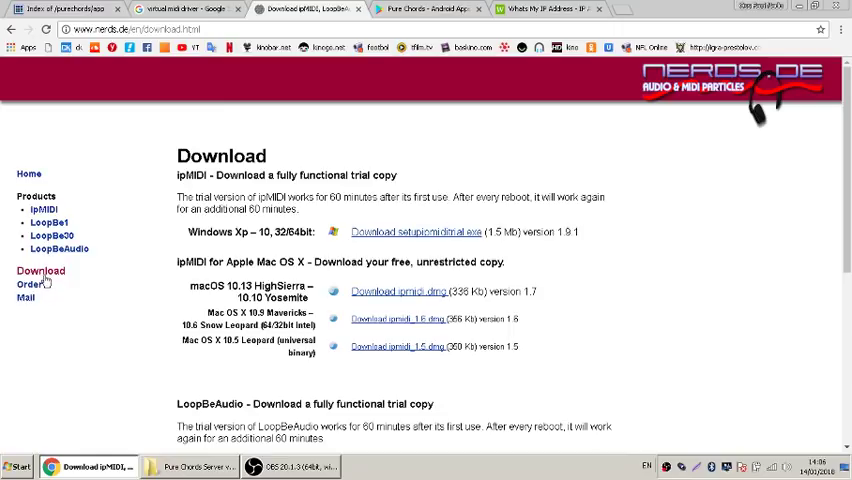
{"action": "left_click_drag", "start_coordinate": [848, 185], "coordinate": [848, 320]}
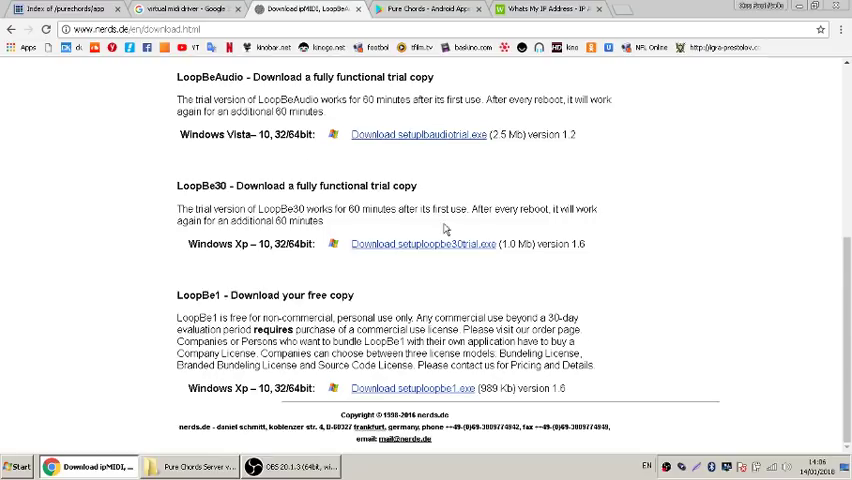
{"action": "mouse_move", "coordinate": [847, 345]}
{"action": "left_mouse_down"}
{"action": "mouse_move", "coordinate": [847, 278]}
{"action": "mouse_move", "coordinate": [847, 408]}
{"action": "left_mouse_up"}
{"action": "left_click", "coordinate": [160, 8]}
{"action": "left_click", "coordinate": [300, 8]}
Relaunch Pure_Chords_Server_v17 and choose LOOPBE INTERNAL MIDI as its output device.
{"action": "left_click", "coordinate": [195, 466]}
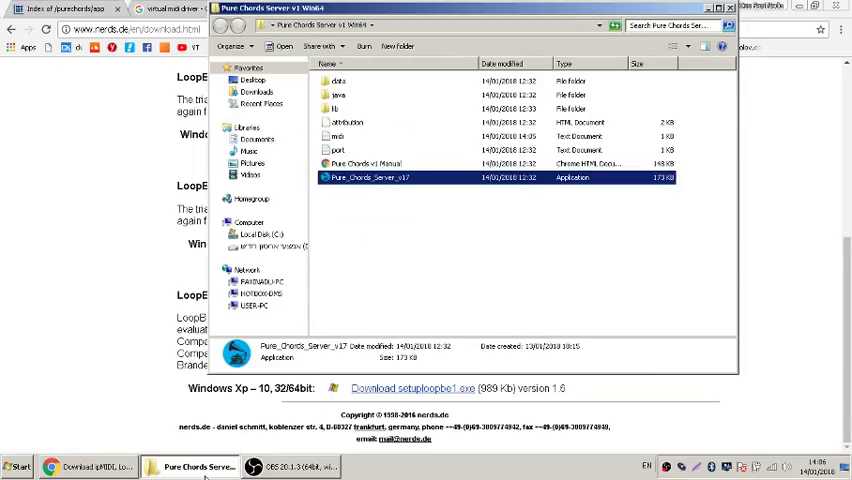
{"action": "double_click", "coordinate": [377, 183]}
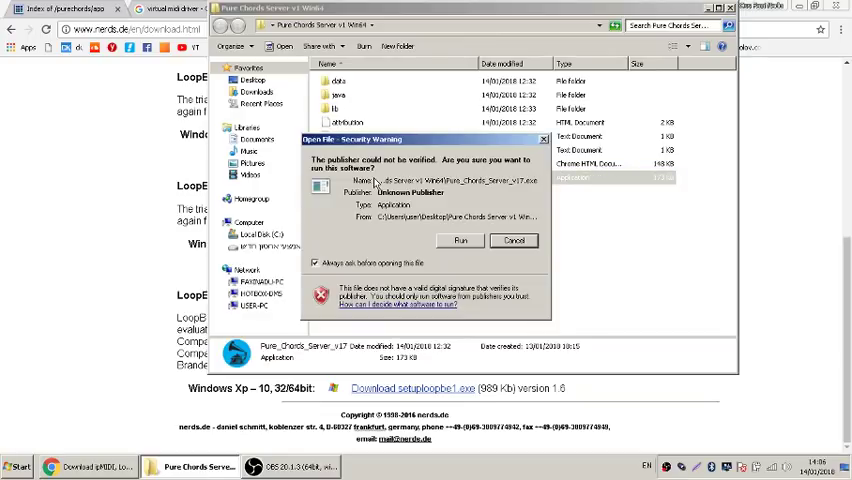
{"action": "left_click", "coordinate": [451, 242]}
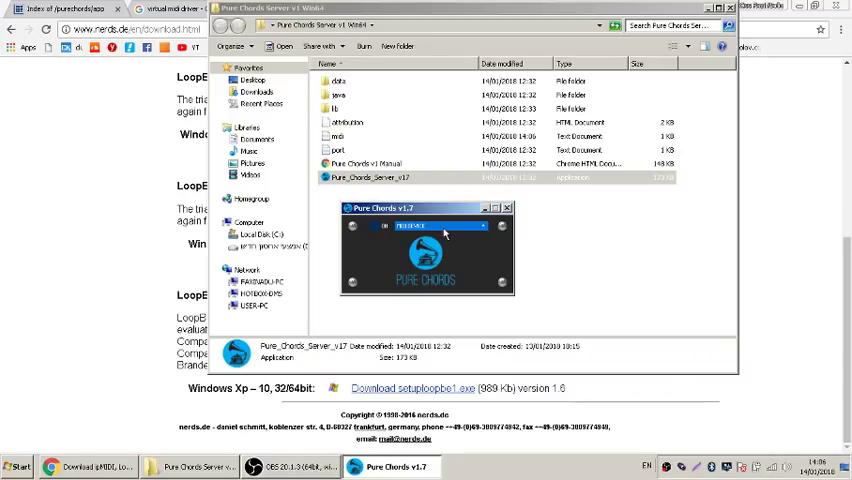
{"action": "left_click", "coordinate": [445, 227]}
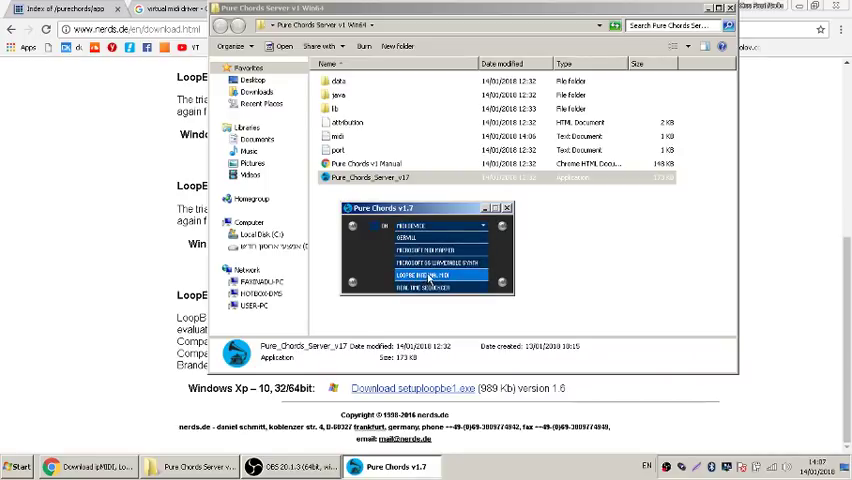
{"action": "left_click", "coordinate": [430, 276]}
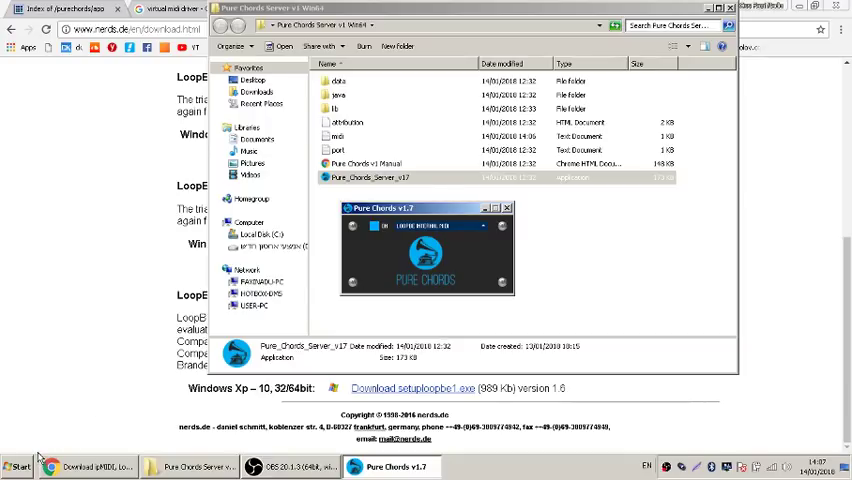
Launch Ableton Live 9 Suite from the Start menu.
{"action": "left_click", "coordinate": [20, 466]}
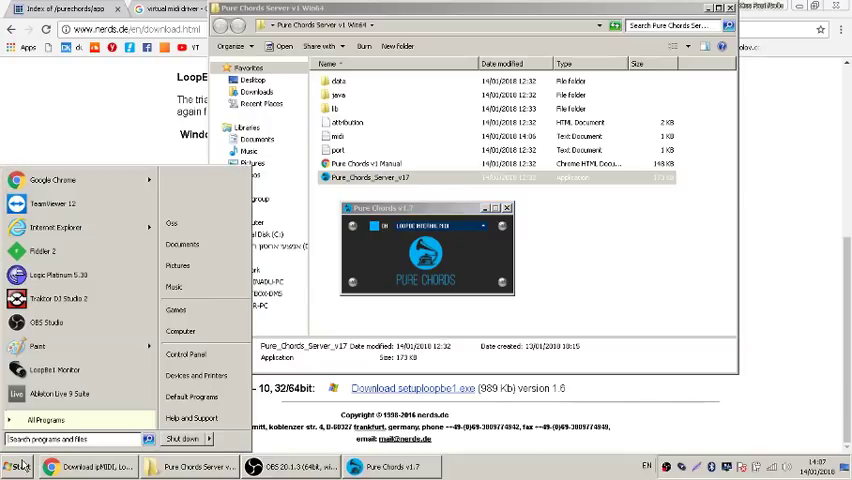
{"action": "left_click", "coordinate": [122, 391]}
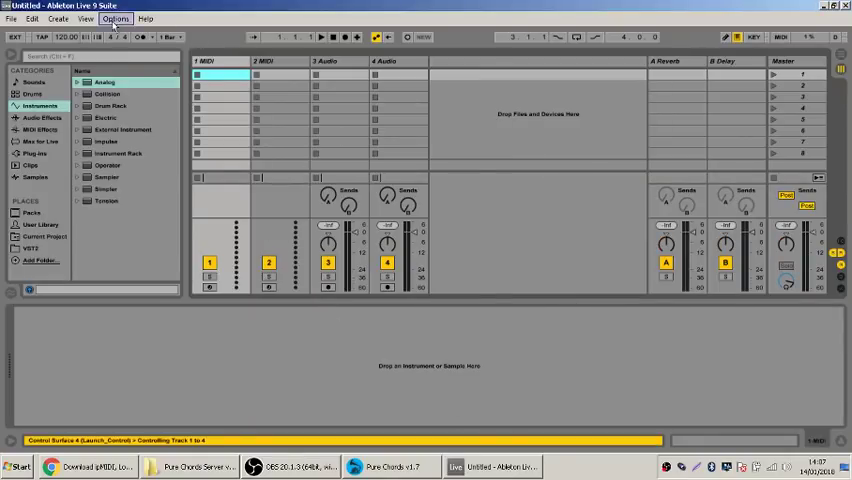
Show Live's MIDI Sync preferences via Options > Preferences, then bring Pure Chords forward.
{"action": "left_click", "coordinate": [115, 19]}
{"action": "left_click", "coordinate": [140, 334]}
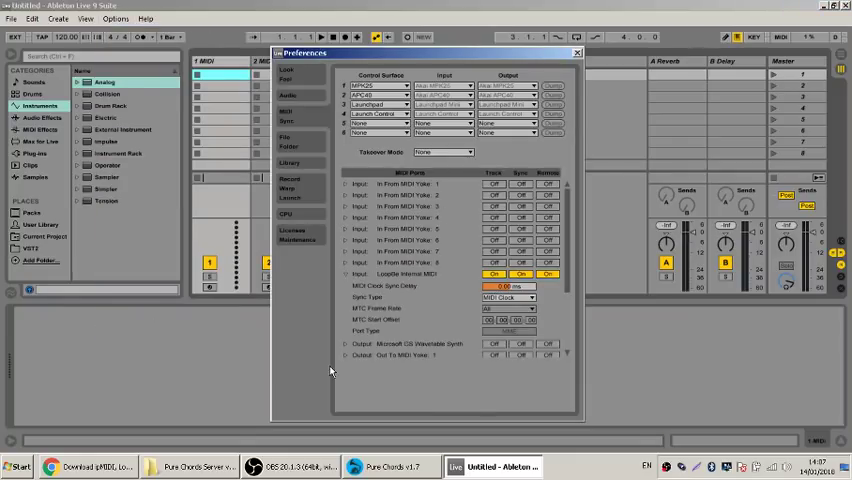
{"action": "left_click", "coordinate": [289, 96]}
{"action": "left_click", "coordinate": [289, 119]}
{"action": "left_click", "coordinate": [396, 466]}
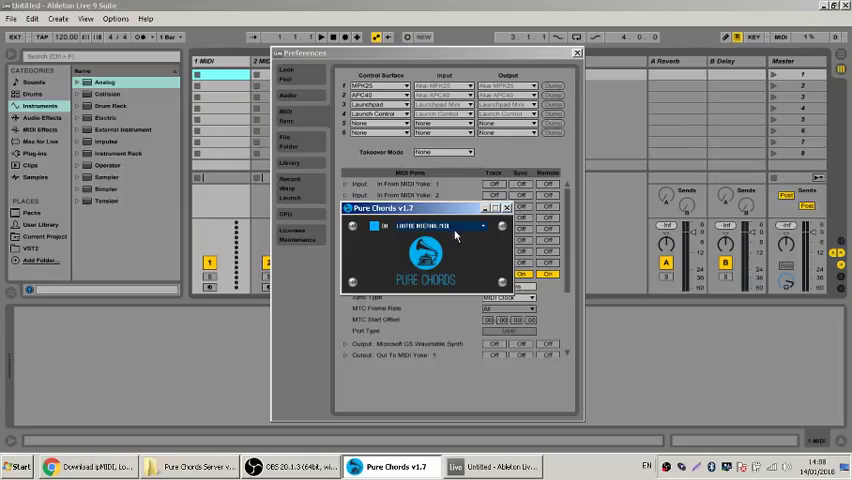
Confirm LoopBe Internal MIDI as the Pure Chords output and minimize the server window.
{"action": "left_click_drag", "start_coordinate": [470, 208], "coordinate": [491, 231]}
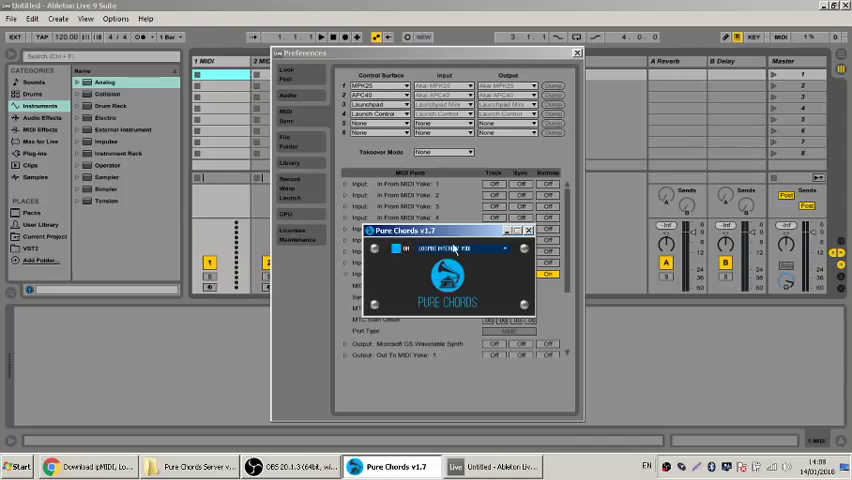
{"action": "left_click", "coordinate": [450, 250]}
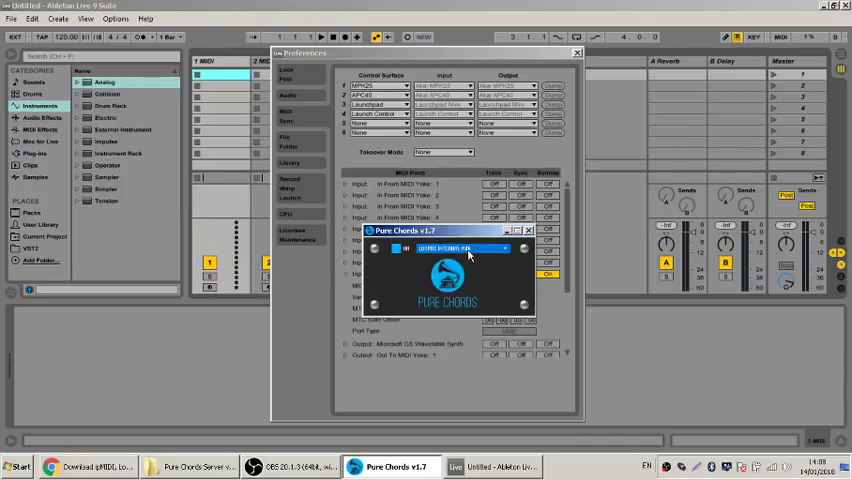
{"action": "left_click", "coordinate": [436, 394]}
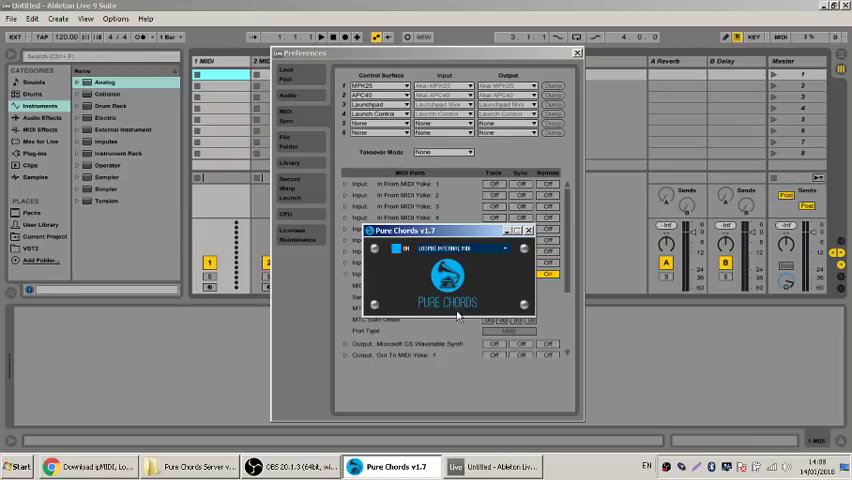
{"action": "left_click", "coordinate": [436, 394]}
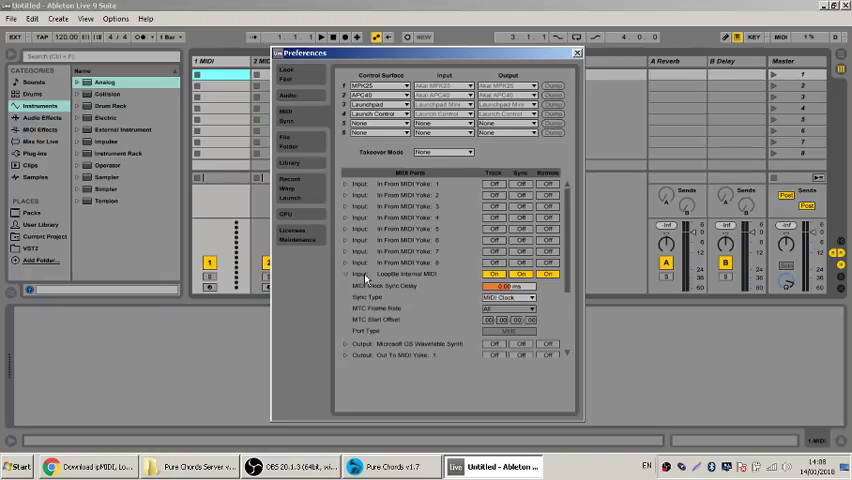
Turn Sync on for the LoopBe Internal MIDI input and close the Preferences.
{"action": "left_click", "coordinate": [519, 274]}
{"action": "left_click", "coordinate": [576, 55]}
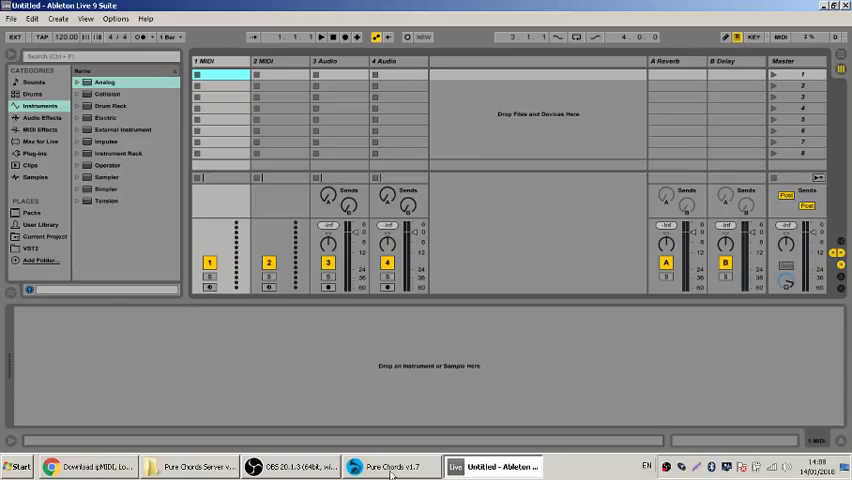
Browse the Pure Chords Play Store screenshots to the MIDI CC settings, then show WhatsMyIP.
{"action": "left_click", "coordinate": [118, 468]}
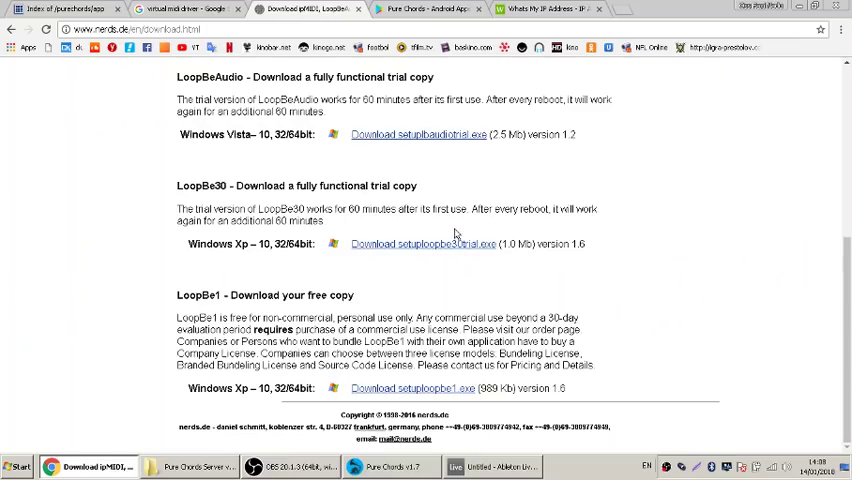
{"action": "left_click", "coordinate": [418, 10]}
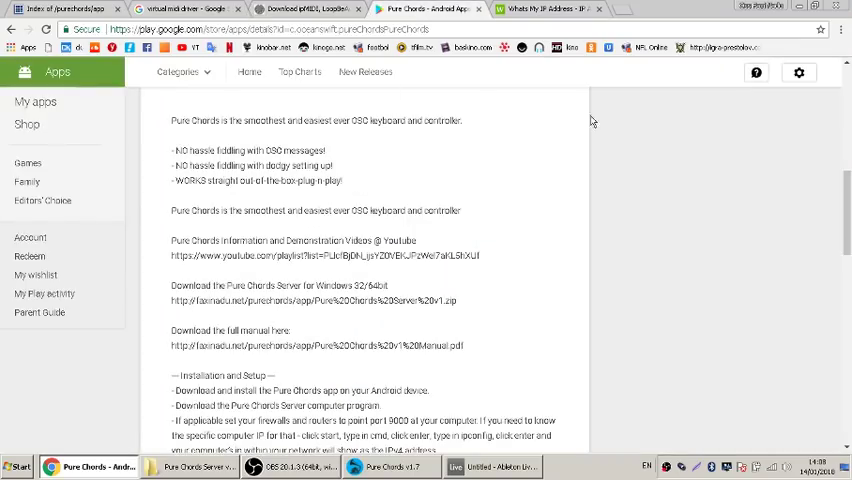
{"action": "left_click_drag", "start_coordinate": [848, 200], "coordinate": [848, 145]}
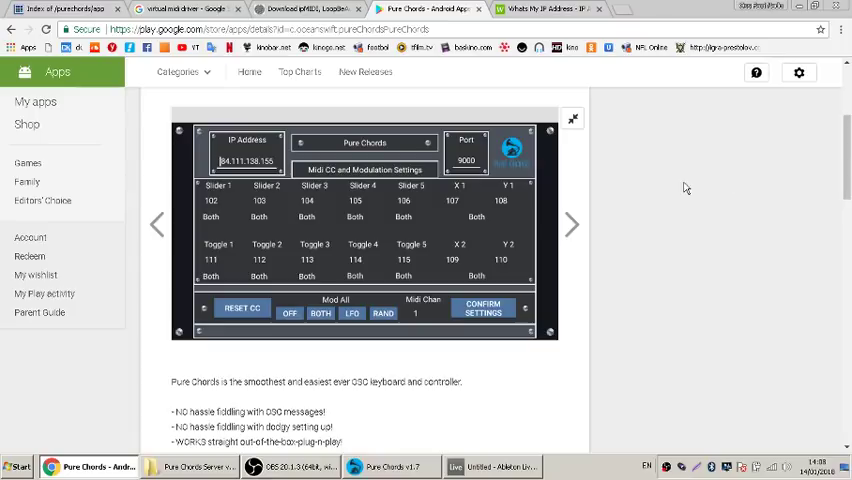
{"action": "mouse_move", "coordinate": [364, 231]}
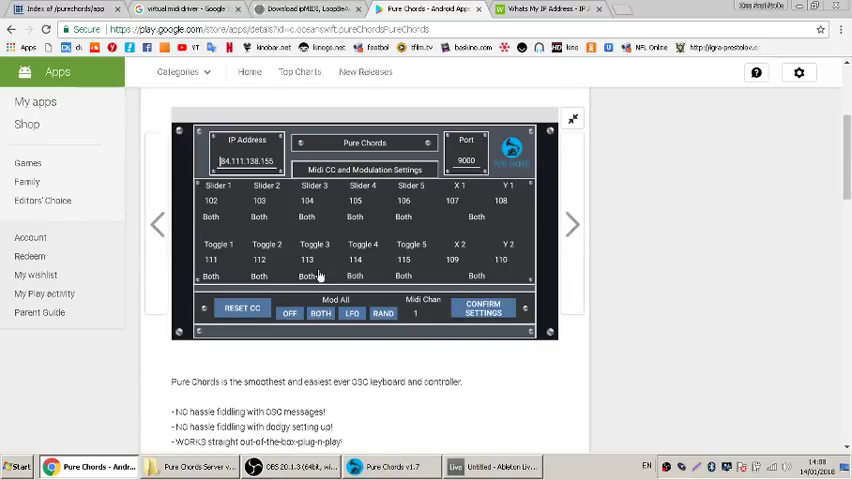
{"action": "left_click", "coordinate": [158, 224]}
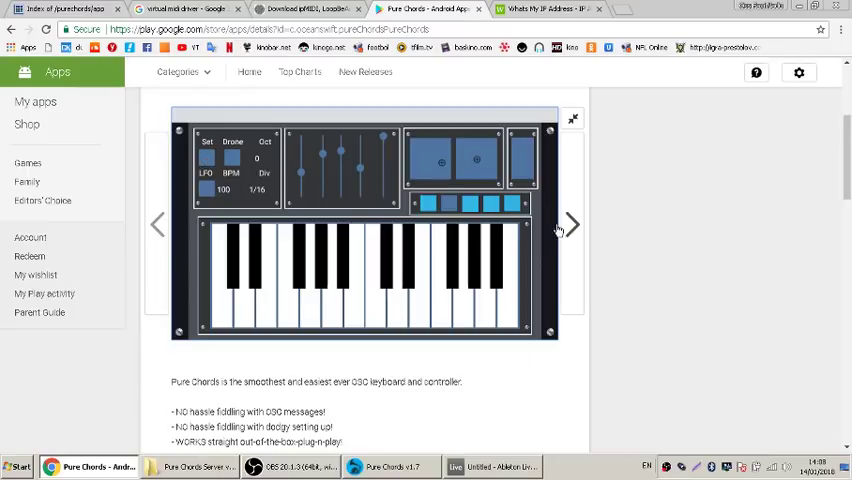
{"action": "left_click", "coordinate": [571, 224]}
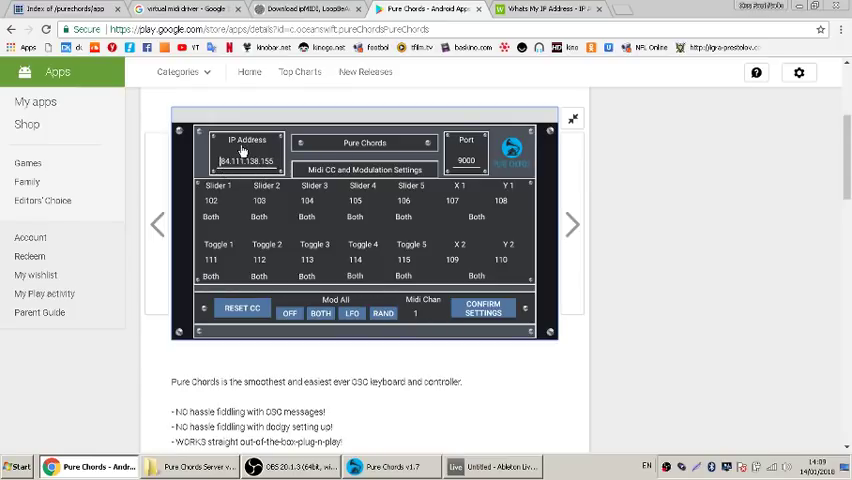
{"action": "left_click", "coordinate": [533, 9]}
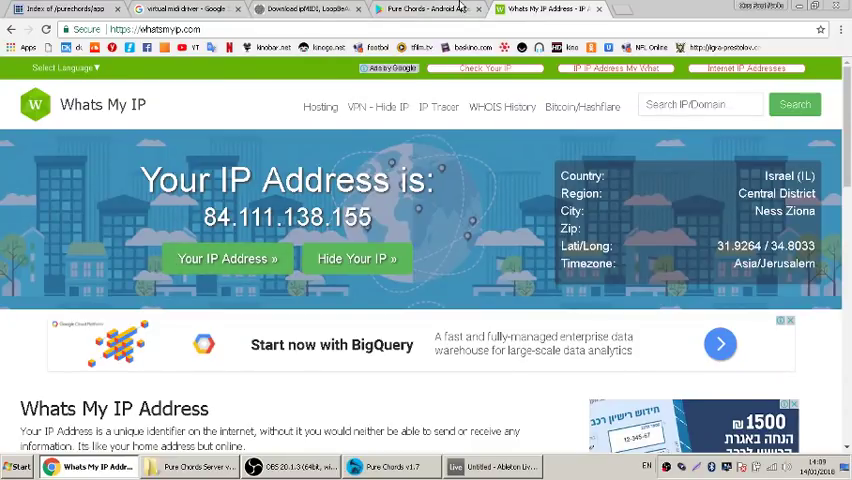
Return to the Pure Chords store tab, then bring Ableton Live to the front.
{"action": "left_click", "coordinate": [428, 8]}
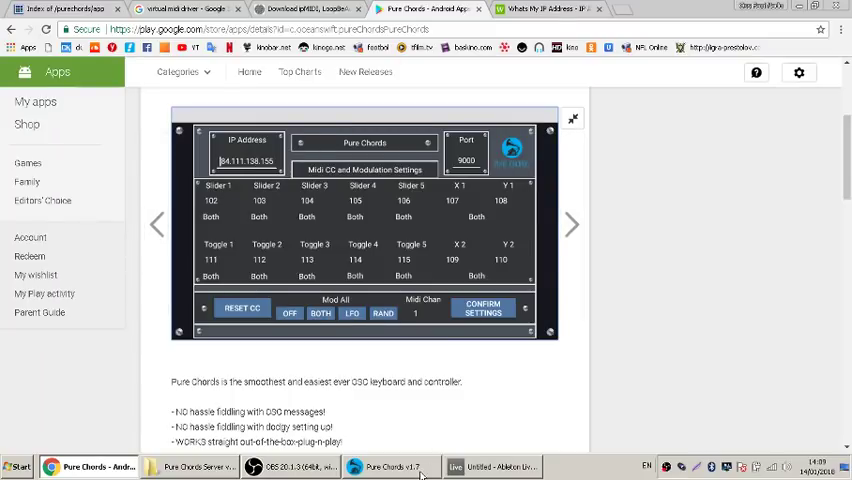
{"action": "left_click", "coordinate": [392, 466]}
{"action": "left_click", "coordinate": [469, 466]}
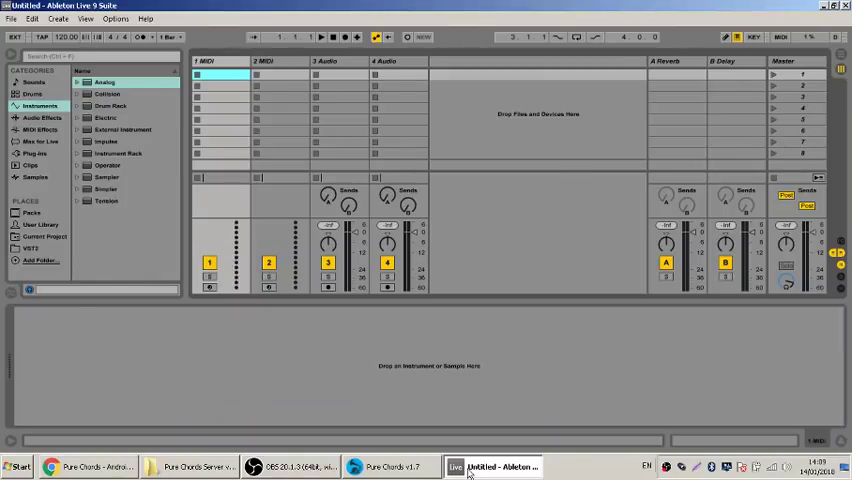
Arm track 1 and map Pure Chords CC 102 to the 3-Audio track's volume in MIDI Map Mode.
{"action": "left_click", "coordinate": [209, 288]}
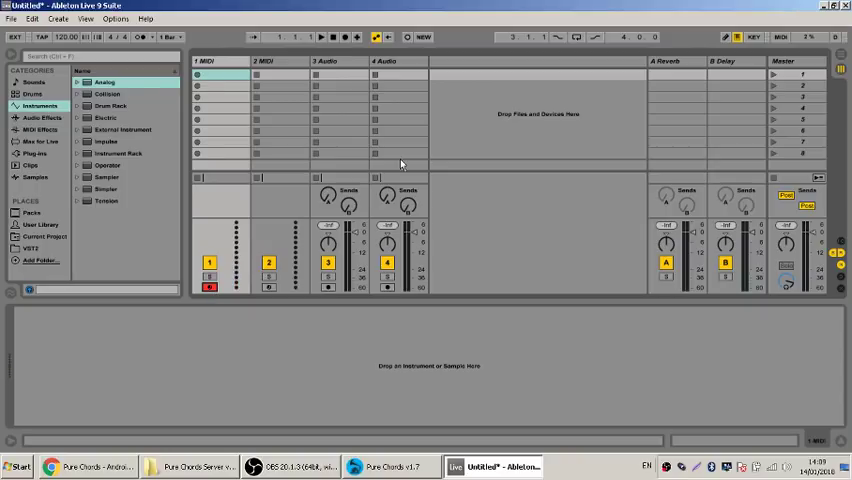
{"action": "key", "text": "ctrl+m"}
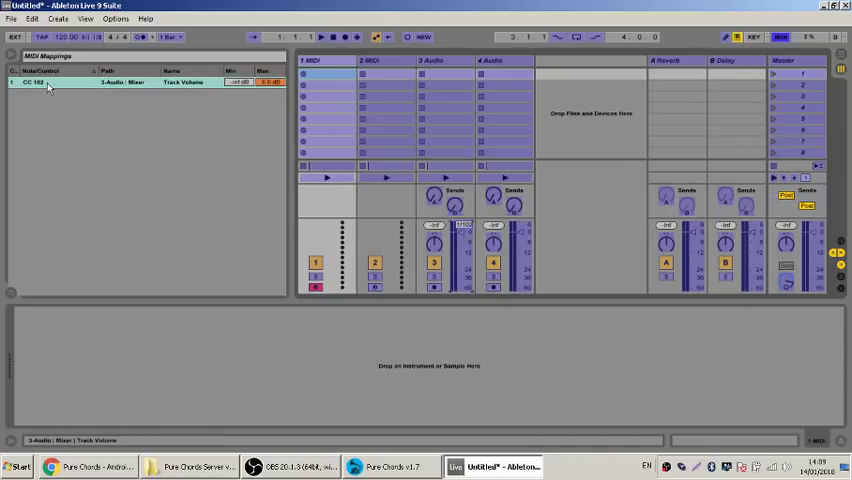
{"action": "left_click", "coordinate": [782, 37]}
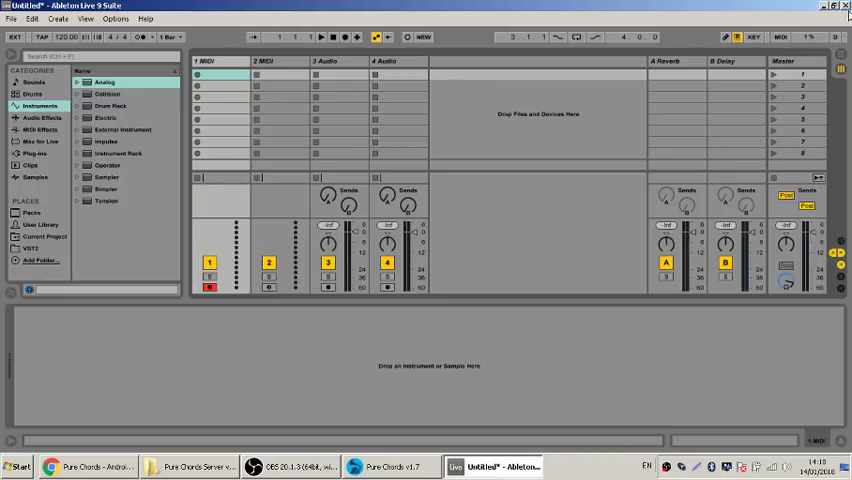
Close the WhatsMyIP, Pure Chords, LoopBe download and search tabs in Chrome.
{"action": "left_click", "coordinate": [90, 468]}
{"action": "left_click", "coordinate": [545, 9]}
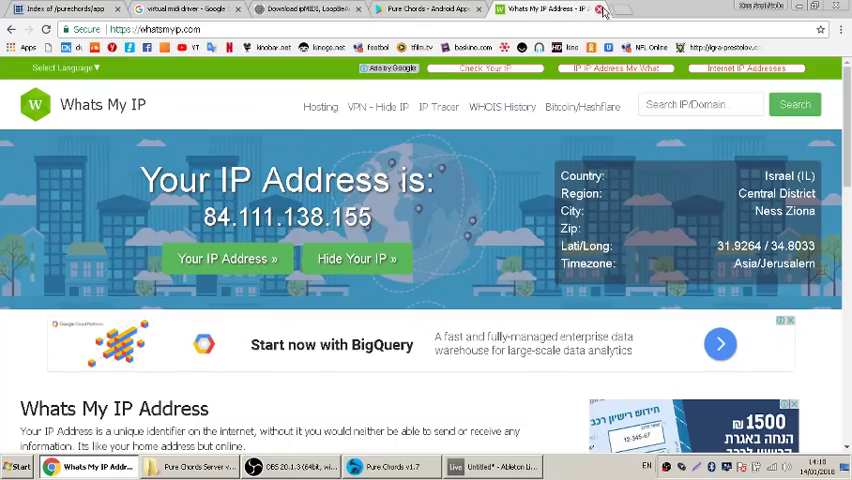
{"action": "left_click", "coordinate": [599, 9]}
{"action": "left_click", "coordinate": [504, 9]}
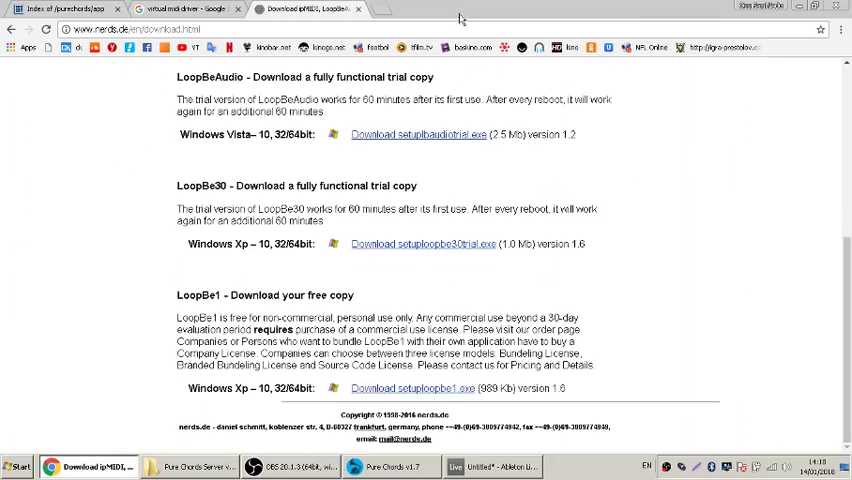
{"action": "key", "text": "ctrl+w"}
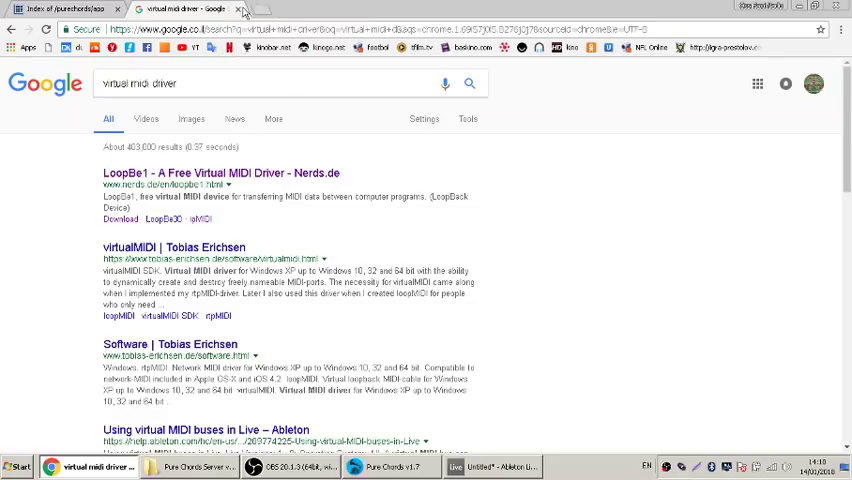
{"action": "left_click", "coordinate": [239, 9]}
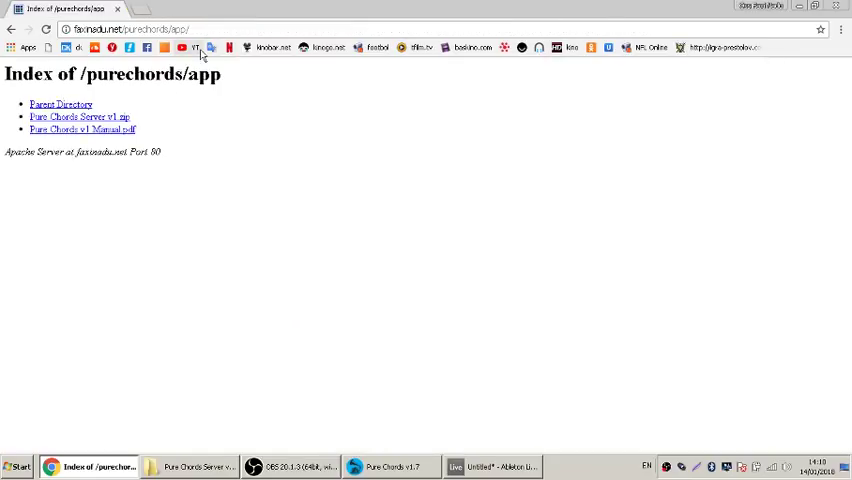
Quit the Pure Chords server and close Ableton Live.
{"action": "left_click", "coordinate": [490, 466]}
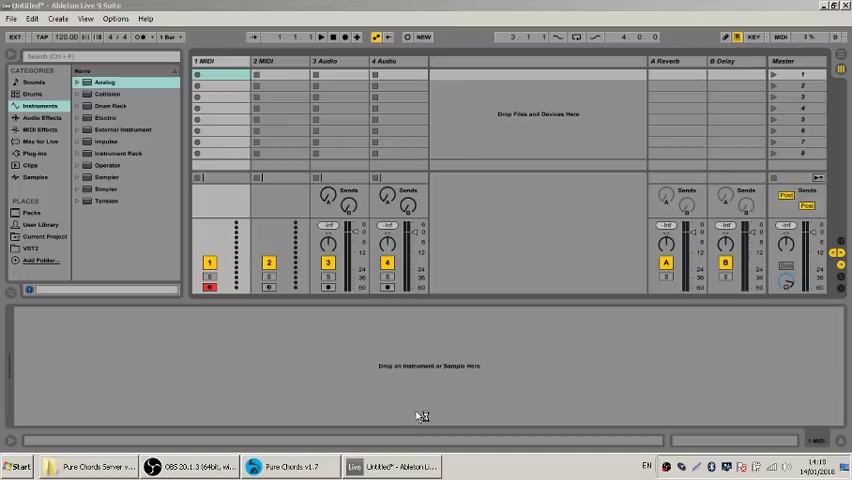
{"action": "left_click", "coordinate": [290, 466]}
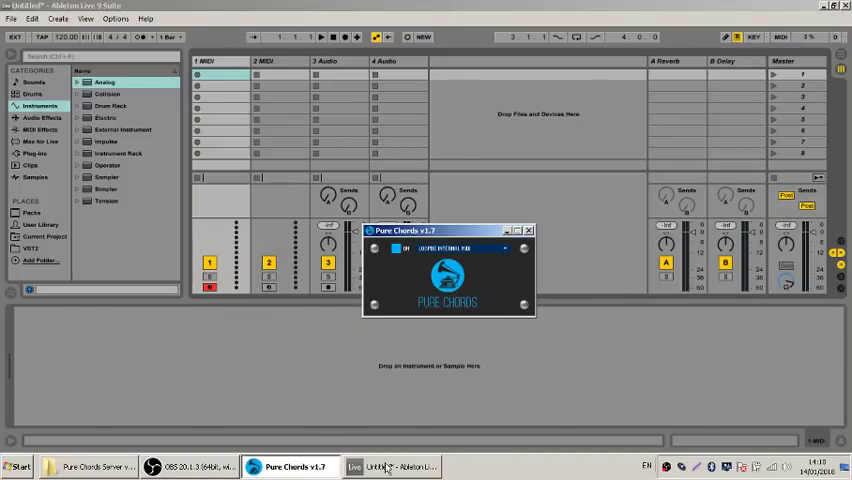
{"action": "left_click", "coordinate": [529, 232]}
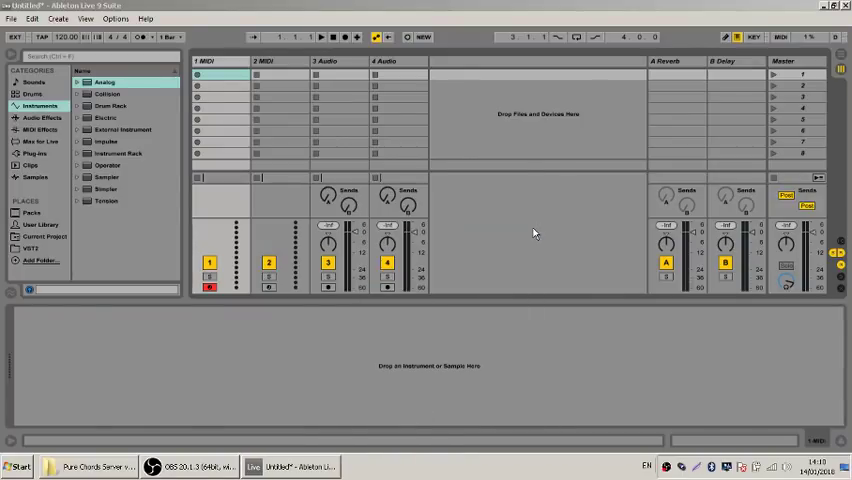
{"action": "left_click", "coordinate": [845, 7]}
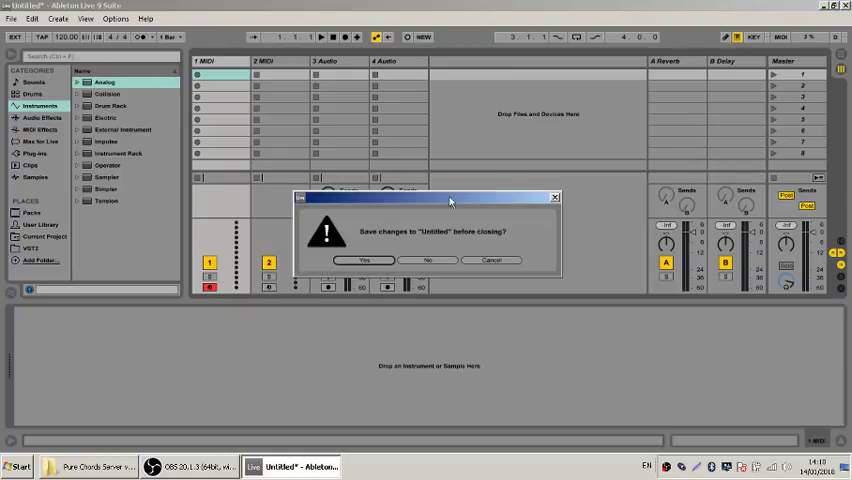
Bring up the Pure Chords Server folder, then the OBS Studio recorder.
{"action": "left_click", "coordinate": [90, 466]}
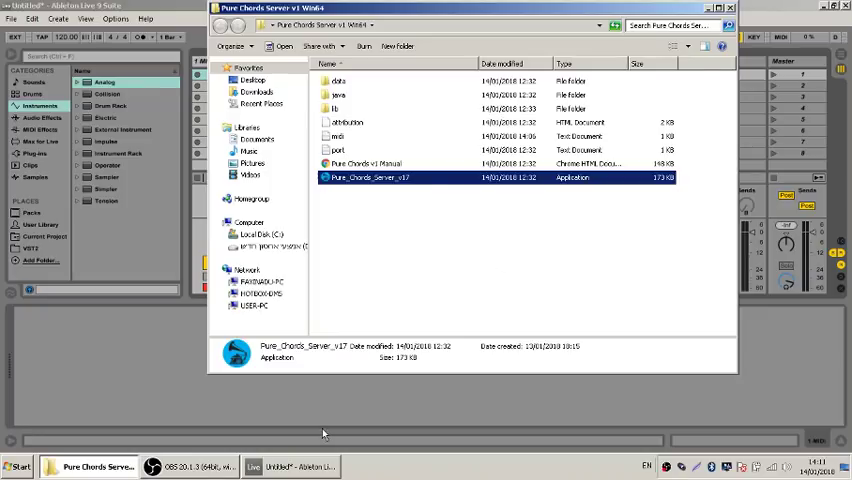
{"action": "left_click", "coordinate": [200, 466]}
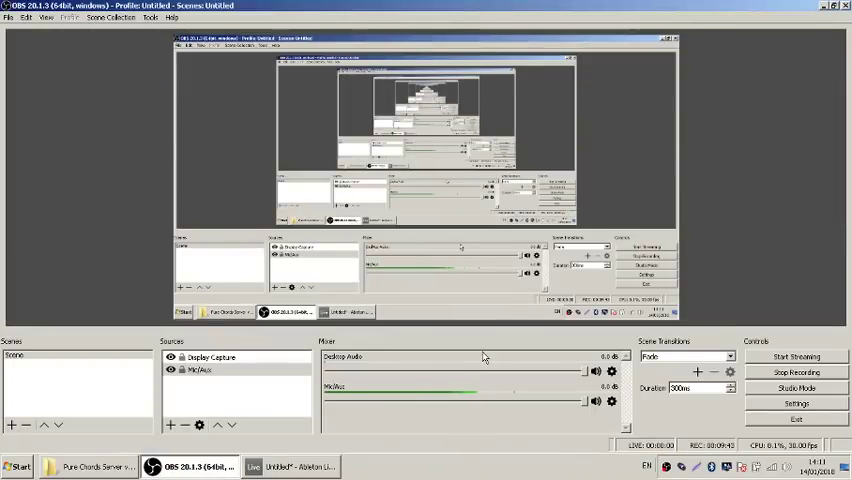